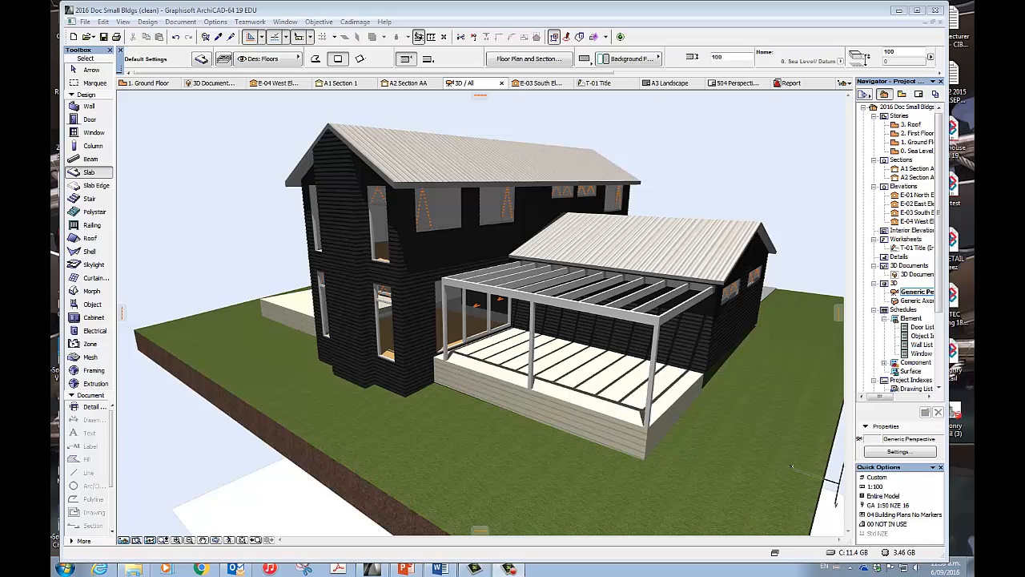
# Bring up the Slabs and Foundations lesson plan in Word, review its foundation plan set-up instructions, and return to ArchiCAD
pyautogui.moveTo(1024, 24); pyautogui.dragTo(803, 17)
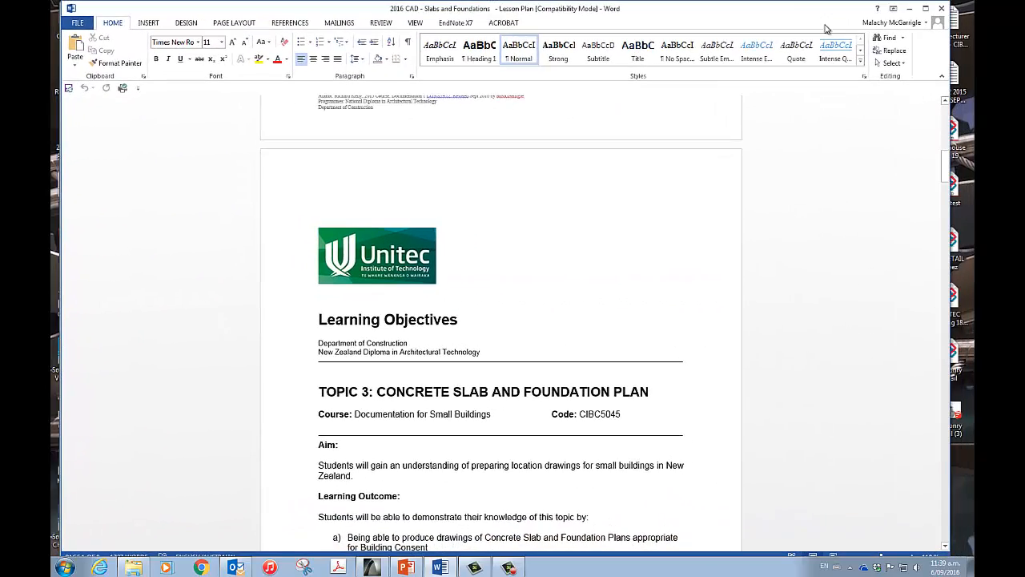
pyautogui.click(945, 462)
pyautogui.click(945, 463)
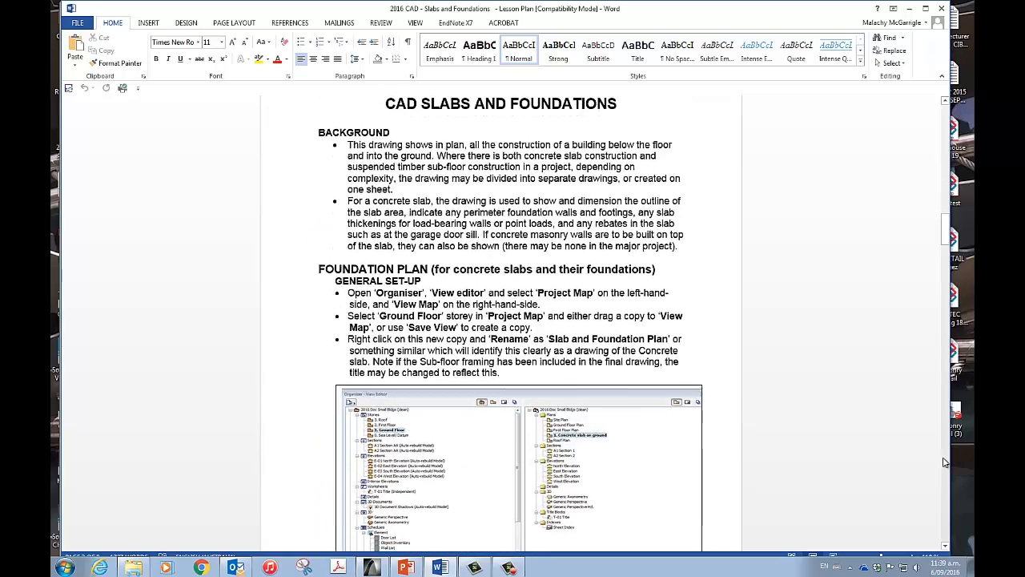
pyautogui.click(945, 462)
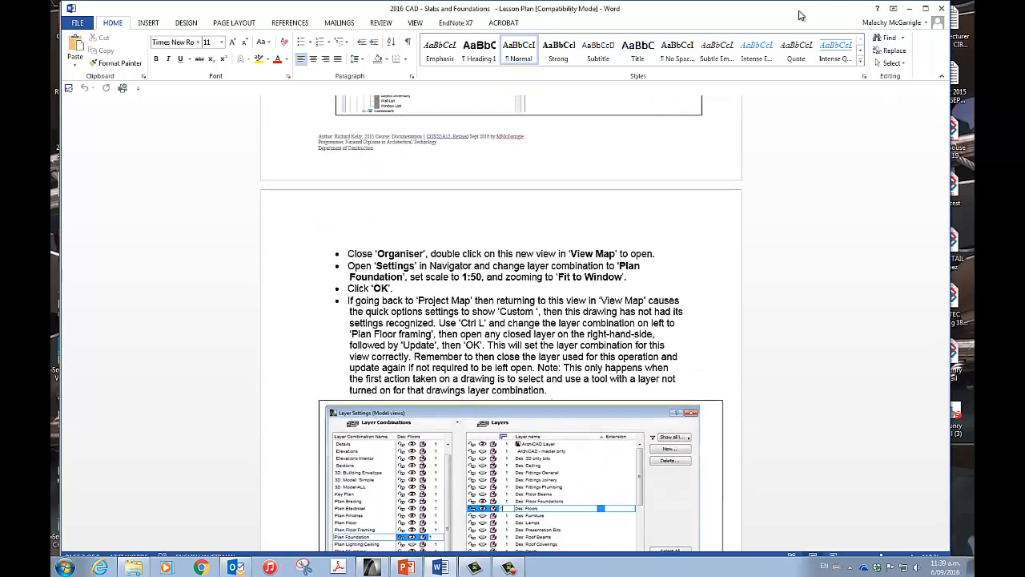
pyautogui.moveTo(796, 16); pyautogui.dragTo(1024, 96)
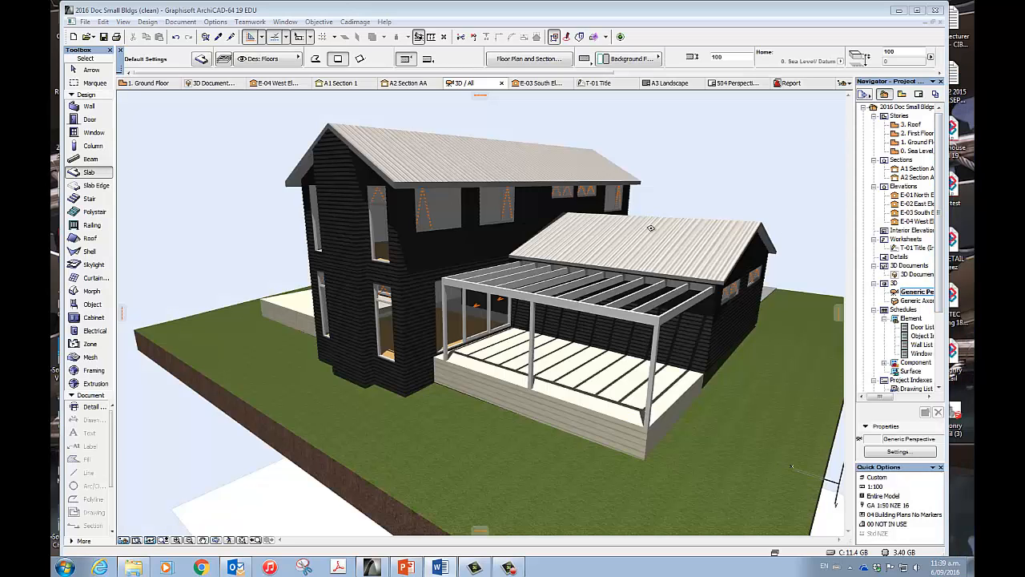
# Review the slab settings of the deck beneath the pergola in the 3D model
pyautogui.click(714, 195)
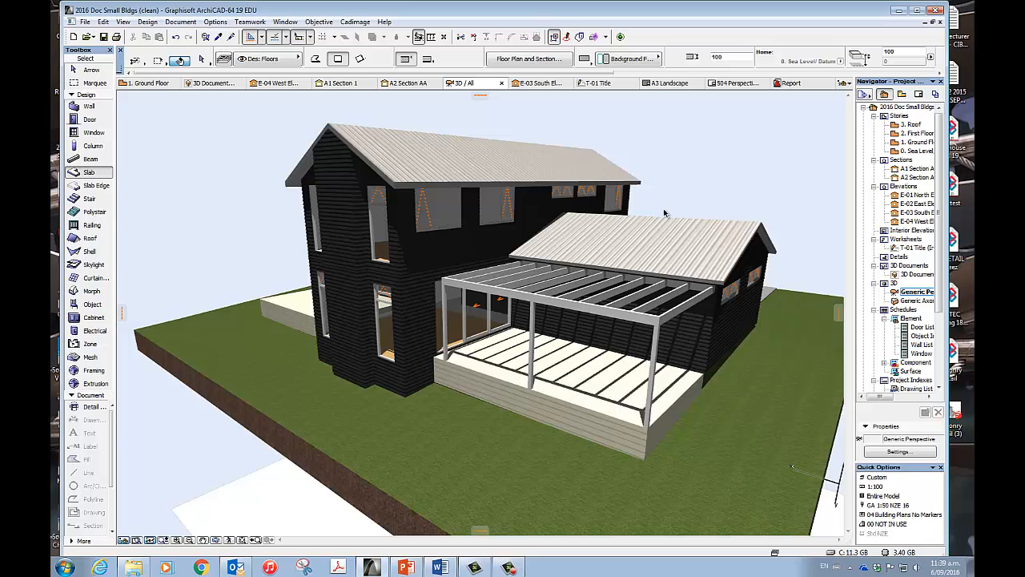
pyautogui.keyDown('shift'); pyautogui.moveTo(664, 211); pyautogui.dragTo(714, 190, button='middle'); pyautogui.keyUp('shift')
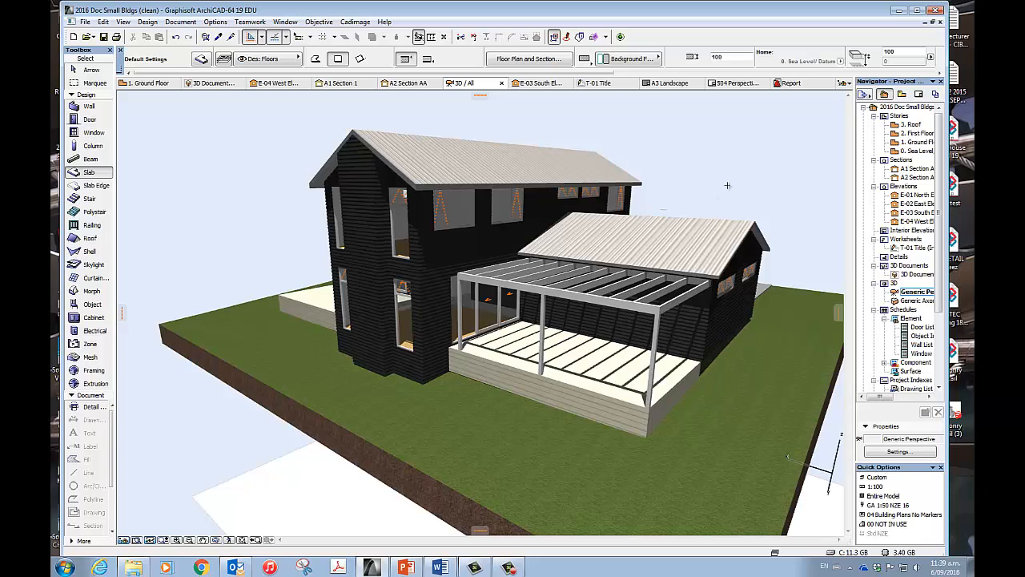
pyautogui.press('n')
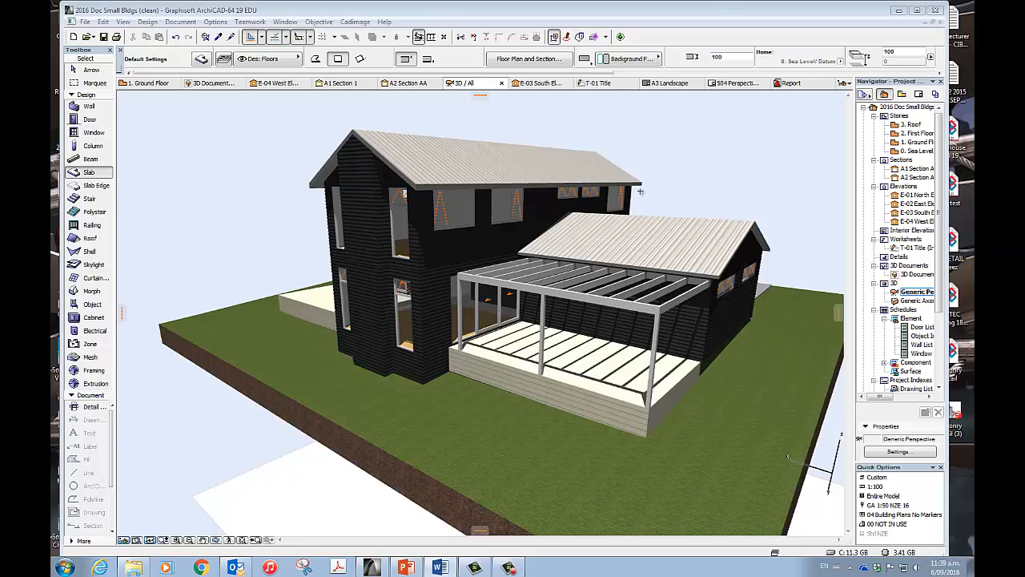
pyautogui.click(571, 403)
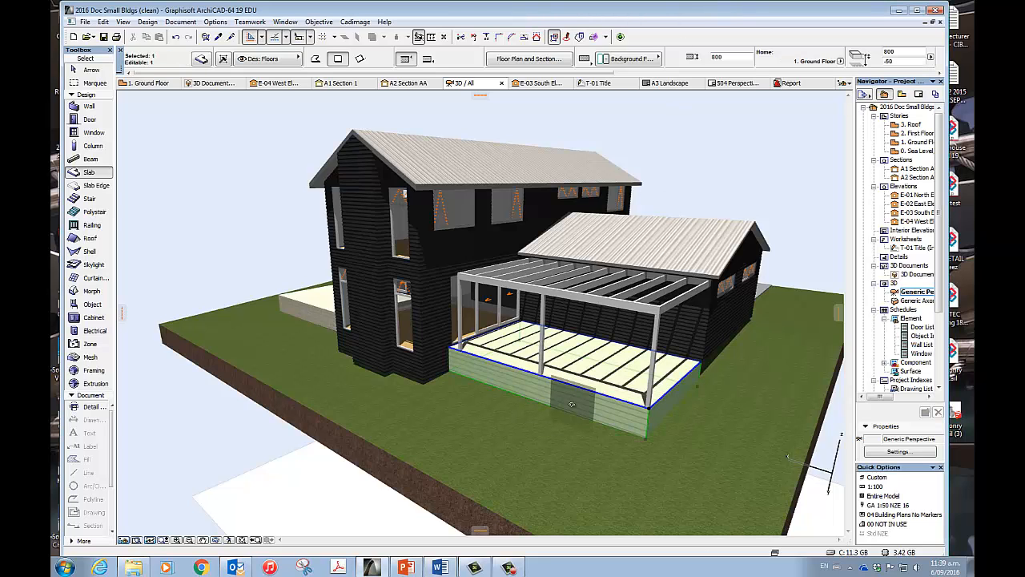
pyautogui.doubleClick(571, 403)
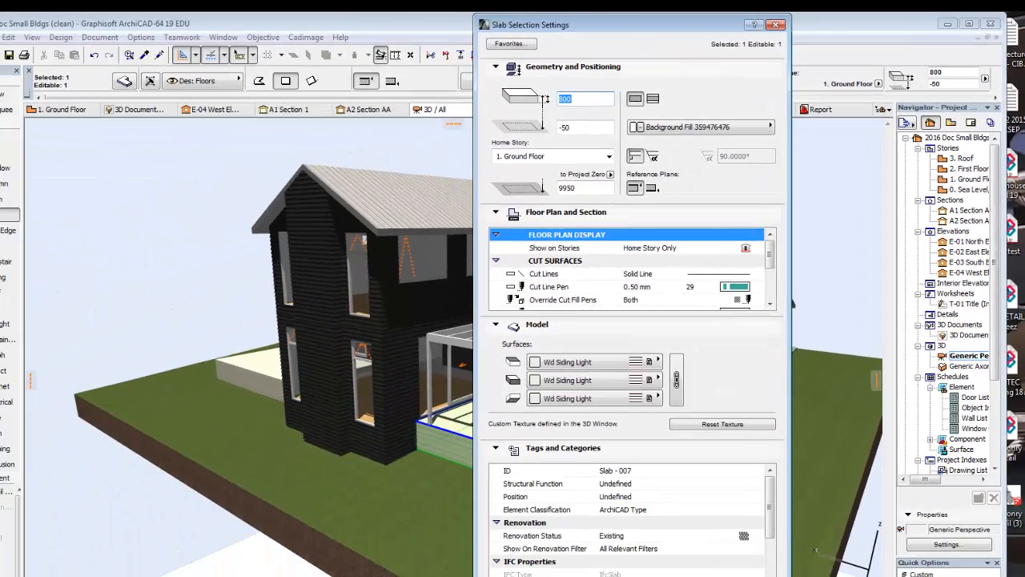
pyautogui.press('Return')
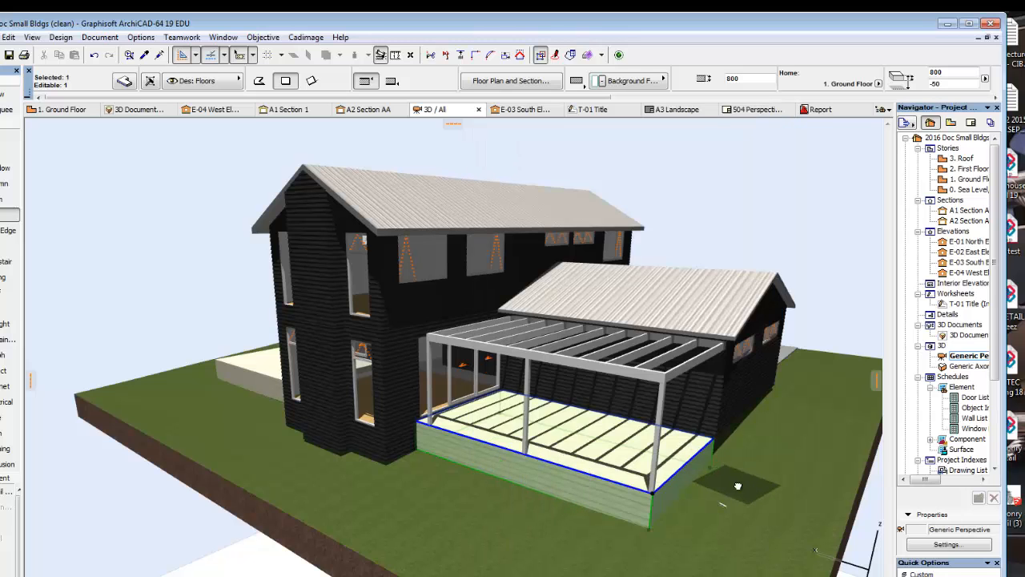
# Set the thickness of the deck slab beneath the pergola to 40 mm
pyautogui.keyDown('shift'); pyautogui.moveTo(710, 490); pyautogui.dragTo(757, 481, button='middle'); pyautogui.keyUp('shift')
pyautogui.scroll(4, 753, 478)
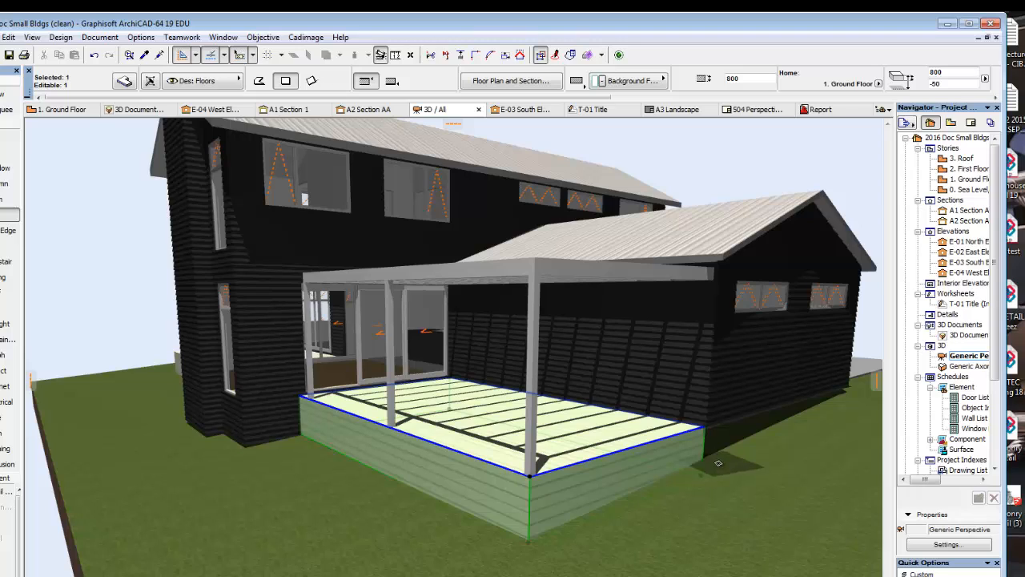
pyautogui.scroll(-2, 718, 463)
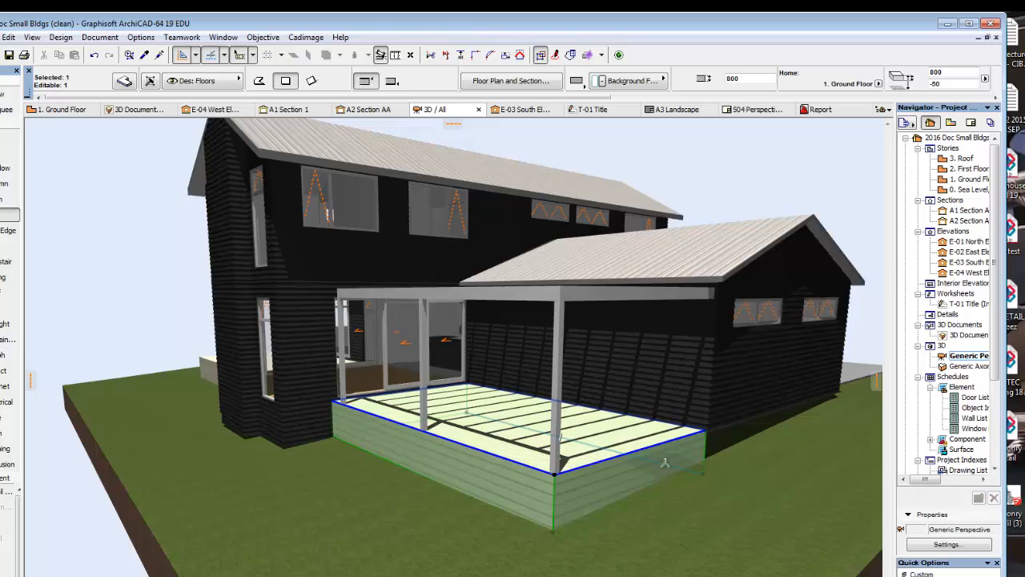
pyautogui.doubleClick(665, 462)
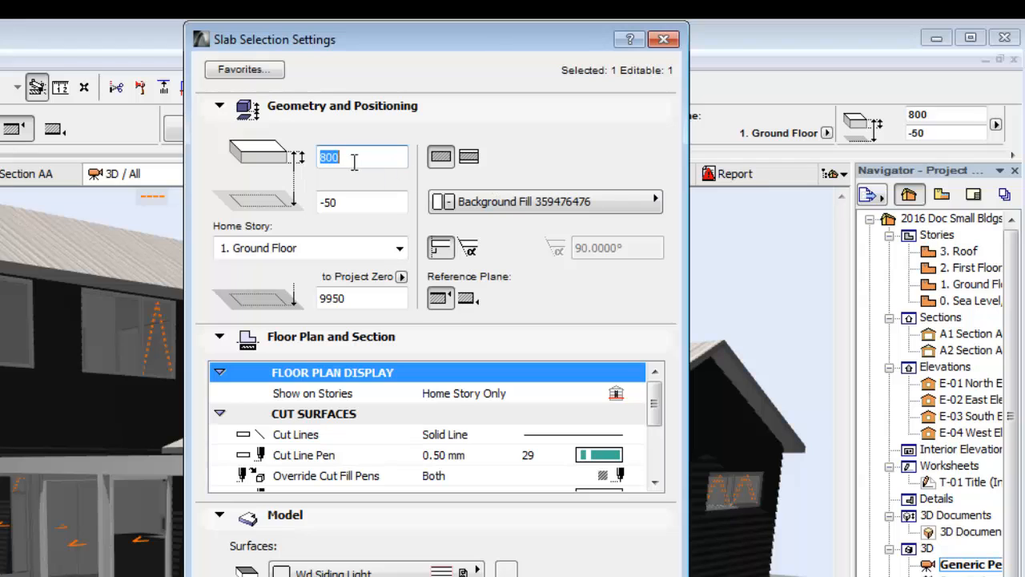
pyautogui.moveTo(347, 157); pyautogui.dragTo(320, 159)
pyautogui.write('40')
pyautogui.press('Return')
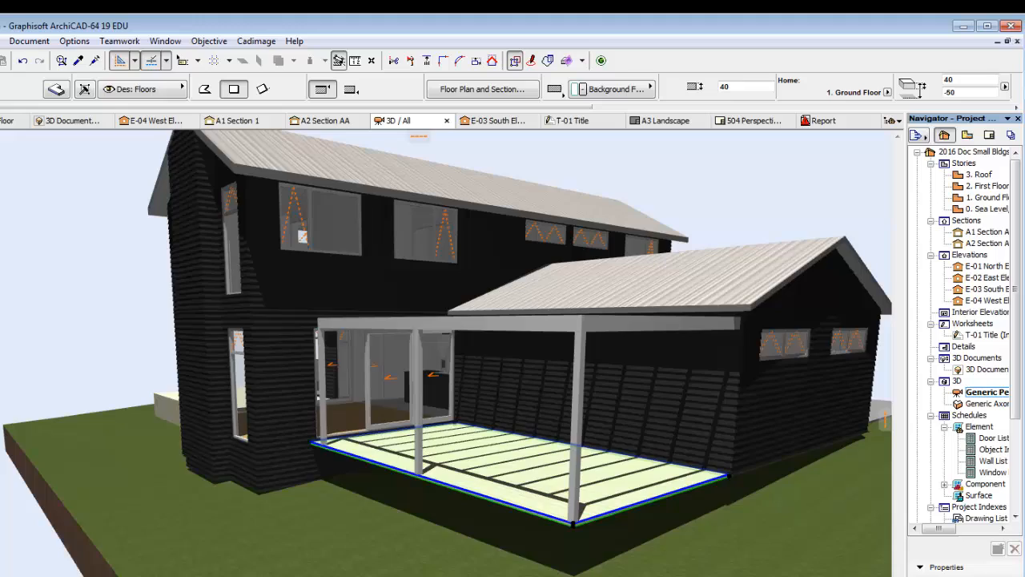
# Set the thickness of the open deck slab on the other side of the house to 40 mm and deselect it
pyautogui.keyDown('shift'); pyautogui.moveTo(512, 417); pyautogui.dragTo(272, 490, button='middle'); pyautogui.keyUp('shift')
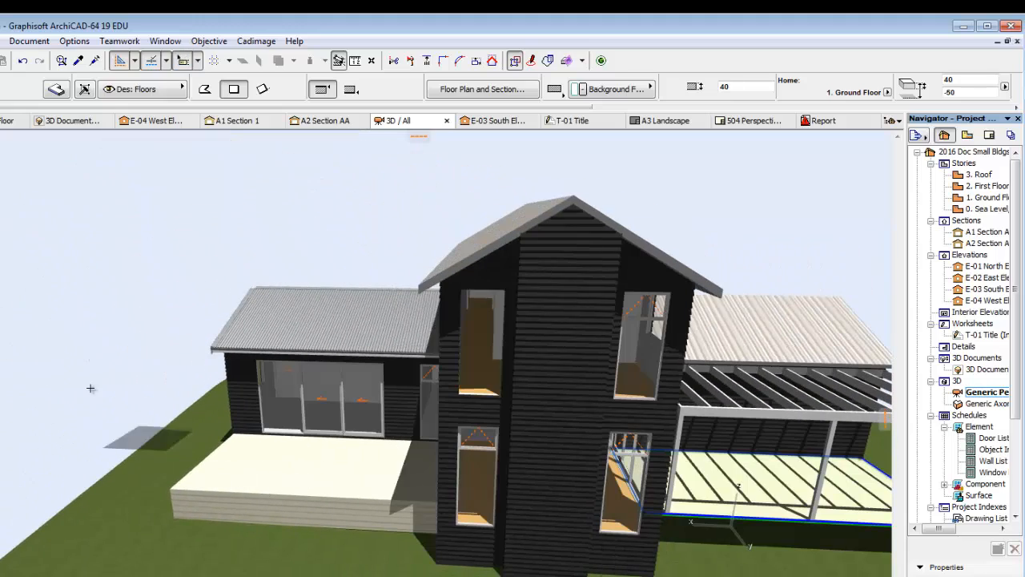
pyautogui.click(314, 497)
pyautogui.click(313, 494)
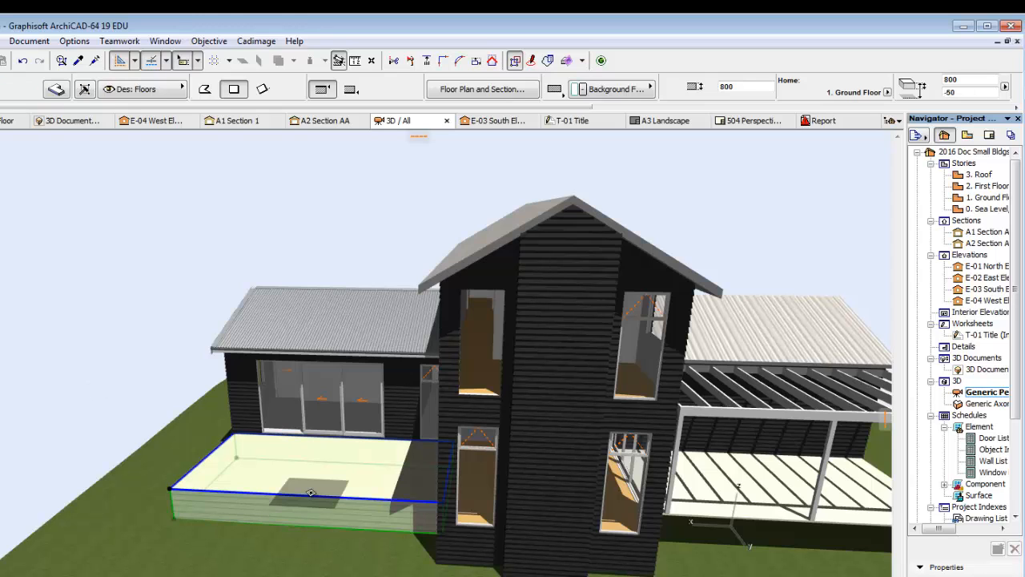
pyautogui.doubleClick(311, 492)
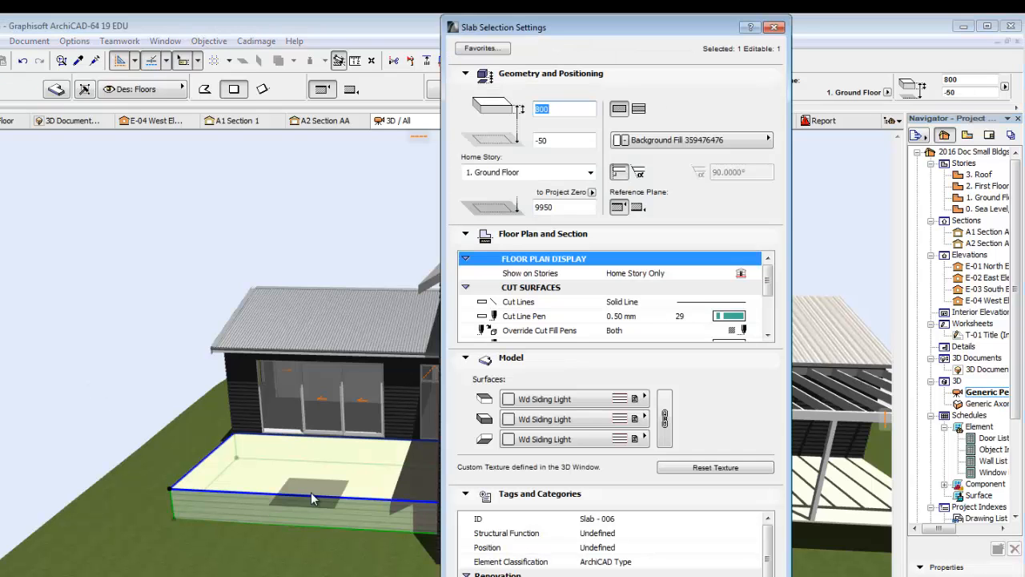
pyautogui.write('40')
pyautogui.press('Return')
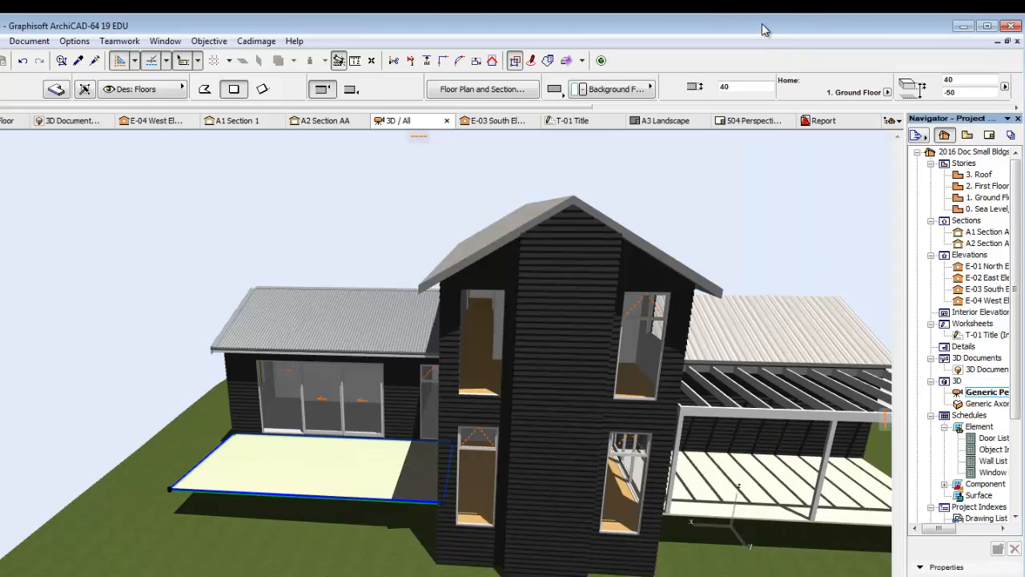
pyautogui.click(184, 242)
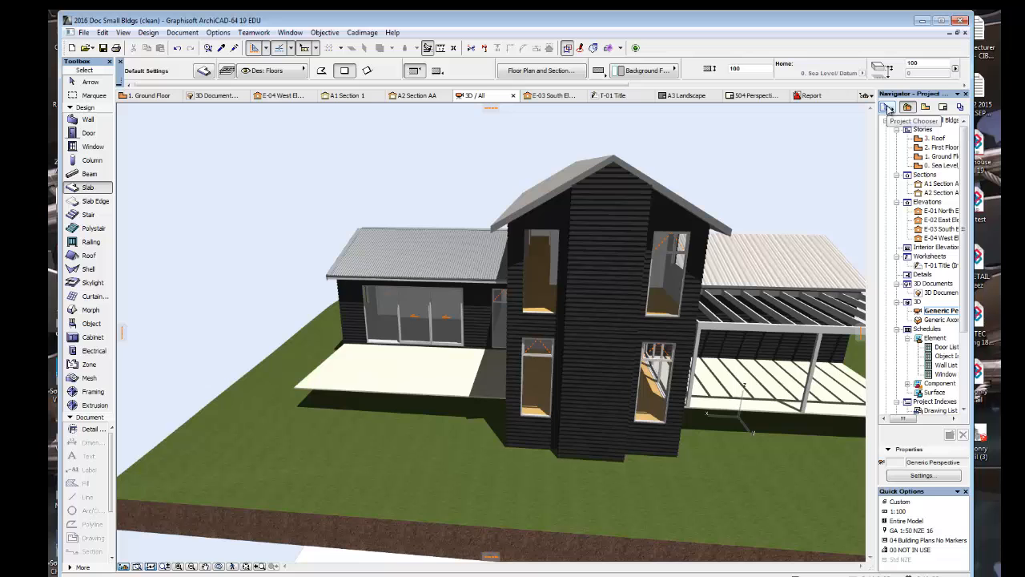
# Show the Organizer and copy the 1. Ground Floor story from the Project Map into the View Map's Plans folder
pyautogui.click(887, 108)
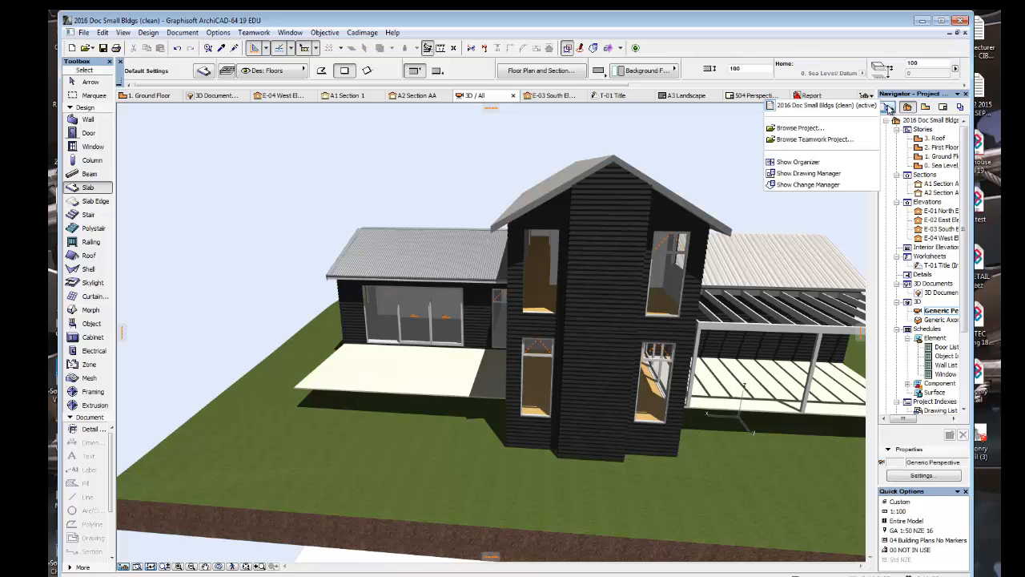
pyautogui.click(830, 163)
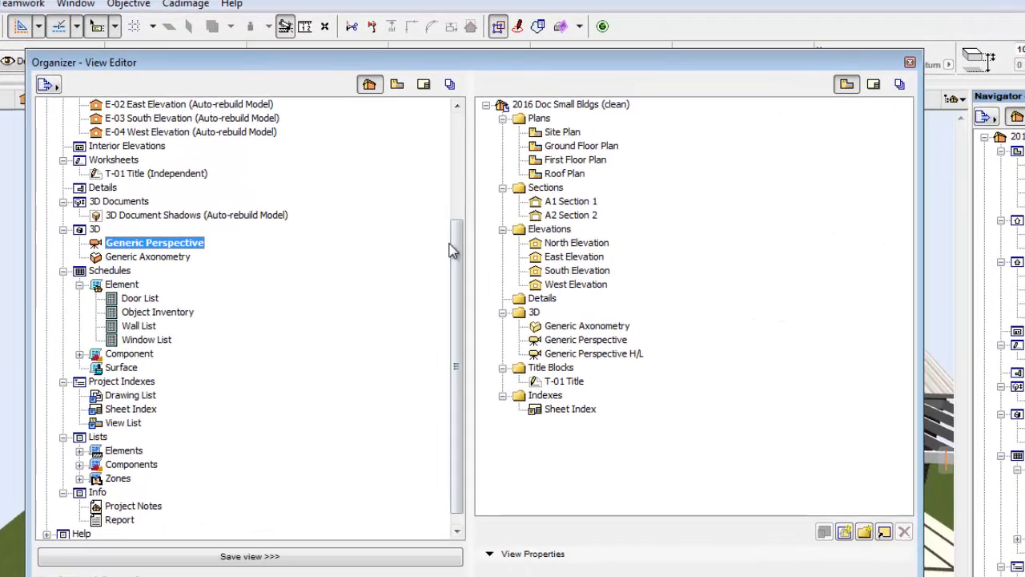
pyautogui.moveTo(464, 238); pyautogui.dragTo(470, 138)
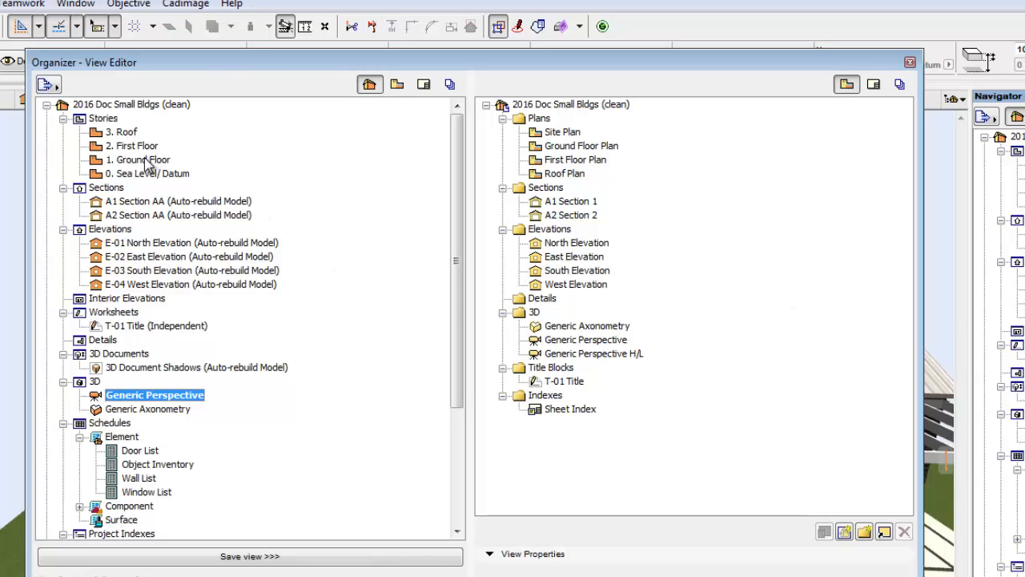
pyautogui.click(146, 160)
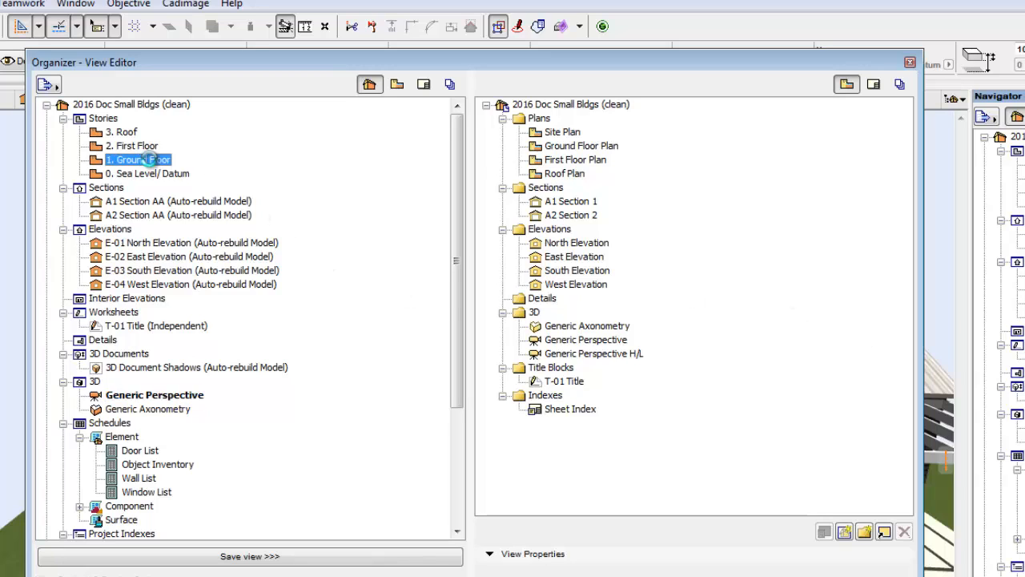
pyautogui.moveTo(147, 163); pyautogui.dragTo(589, 162)
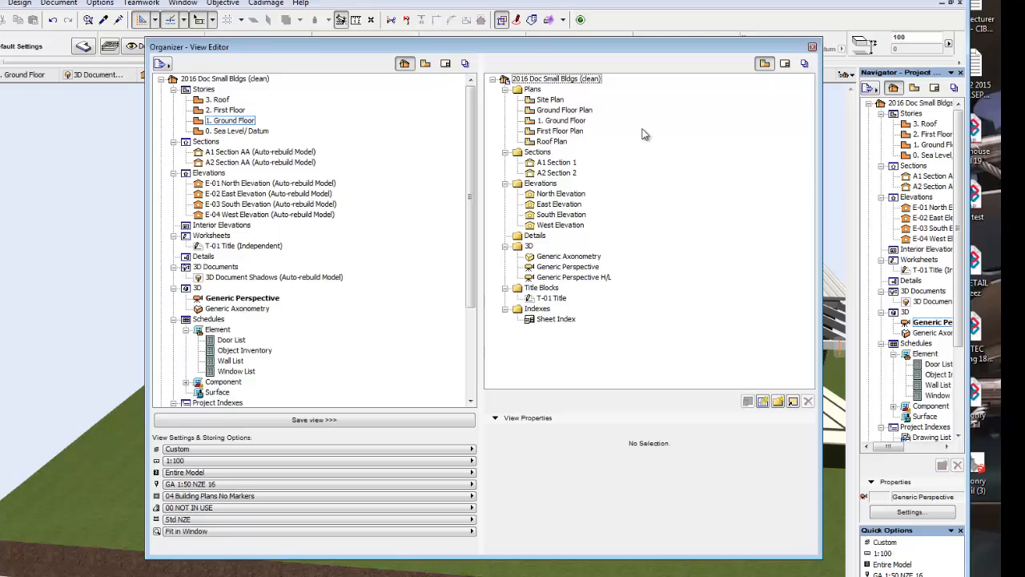
# Rename the copied Ground Floor view as Concrete Slab Foundation
pyautogui.click(577, 121)
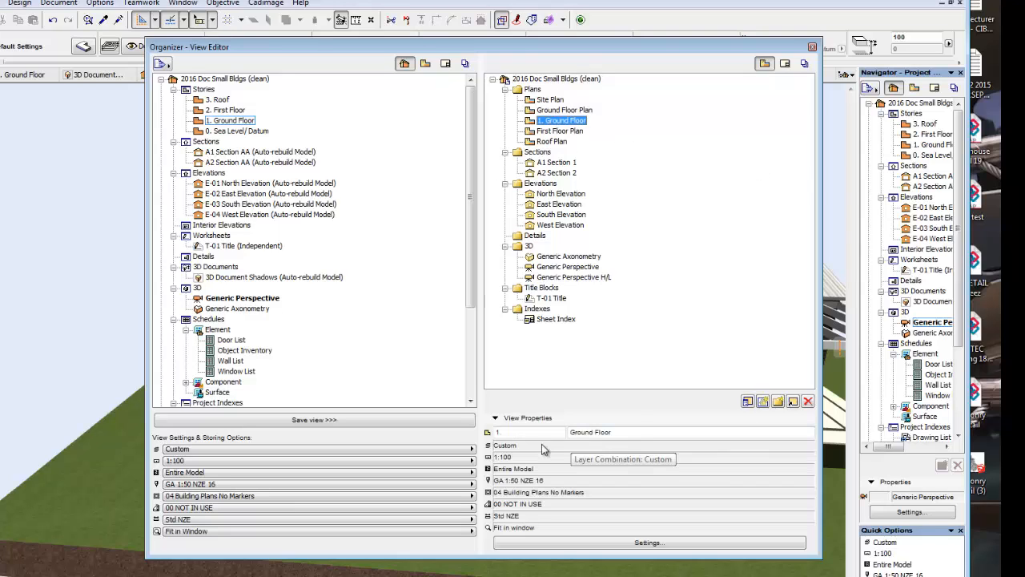
pyautogui.click(617, 434)
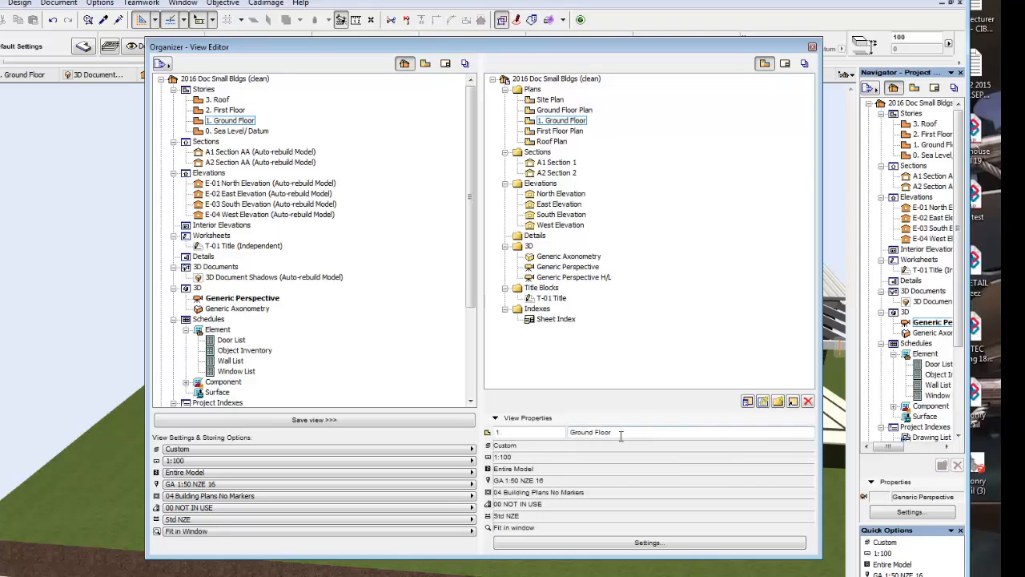
pyautogui.press('BackSpace')
pyautogui.press('BackSpace')
pyautogui.press('BackSpace')
pyautogui.press('BackSpace')
pyautogui.press('BackSpace')
pyautogui.press('BackSpace')
pyautogui.press('BackSpace')
pyautogui.press('BackSpace')
pyautogui.press('BackSpace')
pyautogui.press('BackSpace')
pyautogui.press('BackSpace')
pyautogui.press('BackSpace')
pyautogui.write('Con')
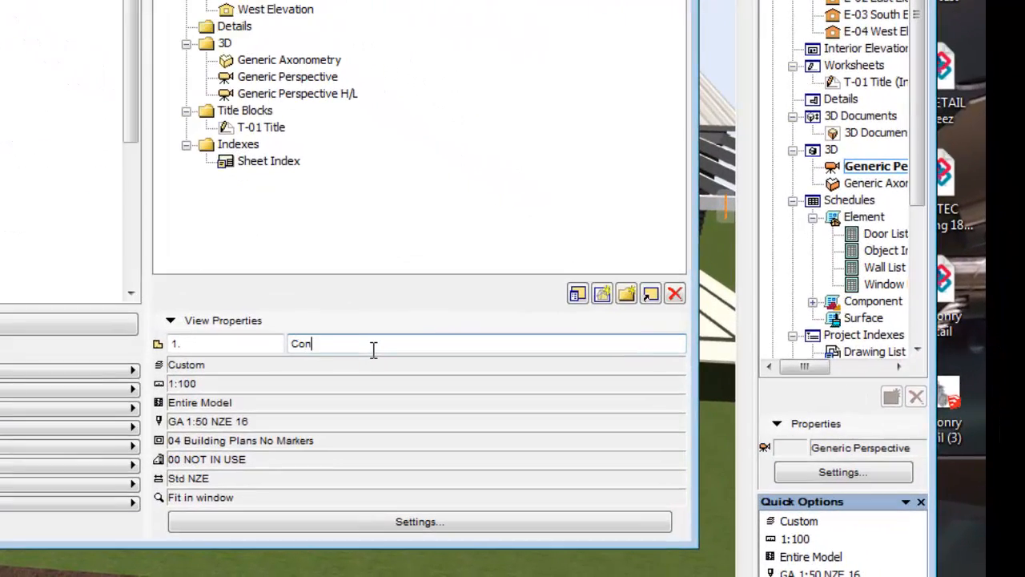
pyautogui.write('crete Slab Foundation')
# Set the Concrete Slab Foundation view's layer combination to Plan Foundation and move the Organizer out of the way
pyautogui.click(481, 517)
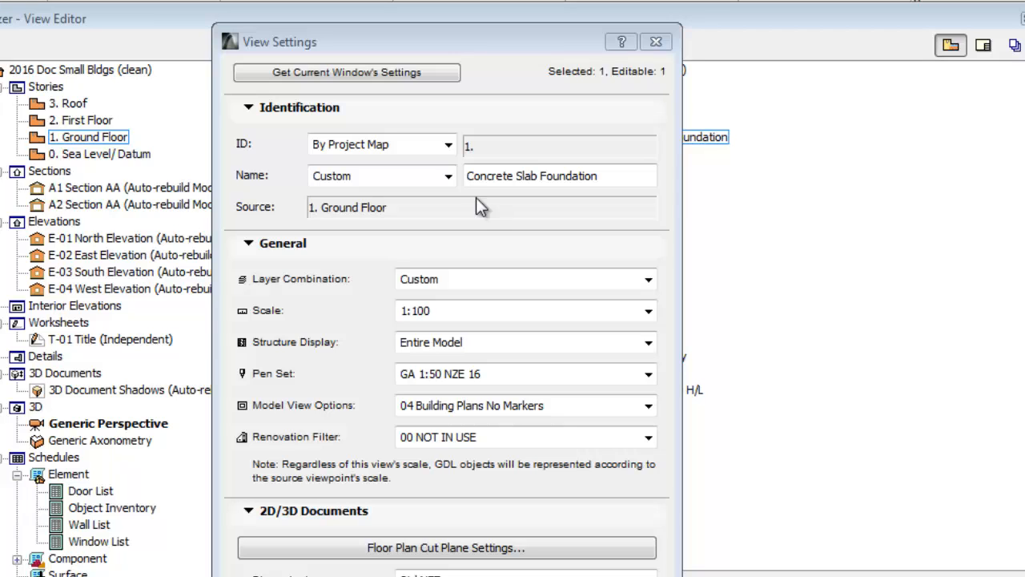
pyautogui.click(645, 279)
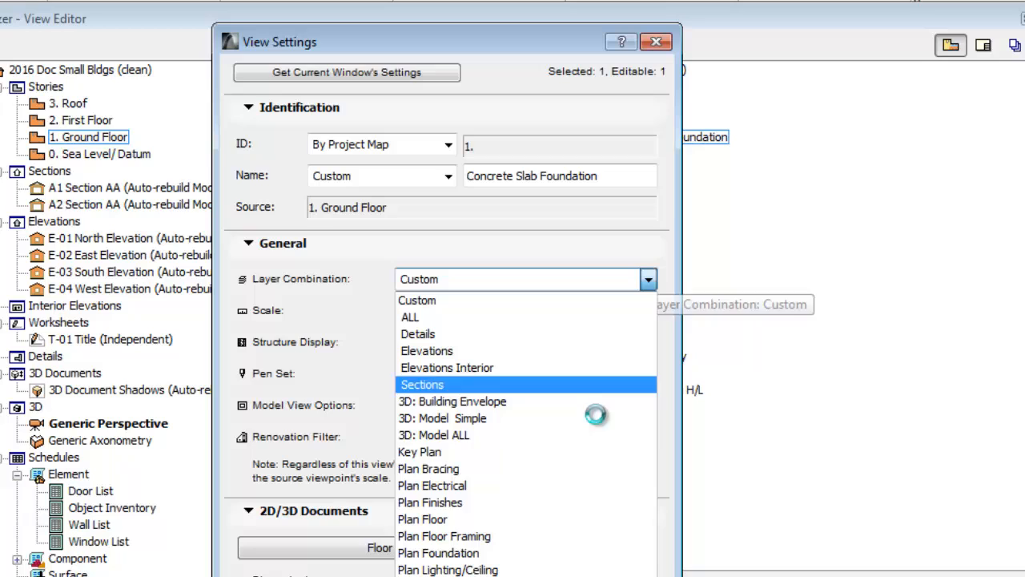
pyautogui.click(543, 553)
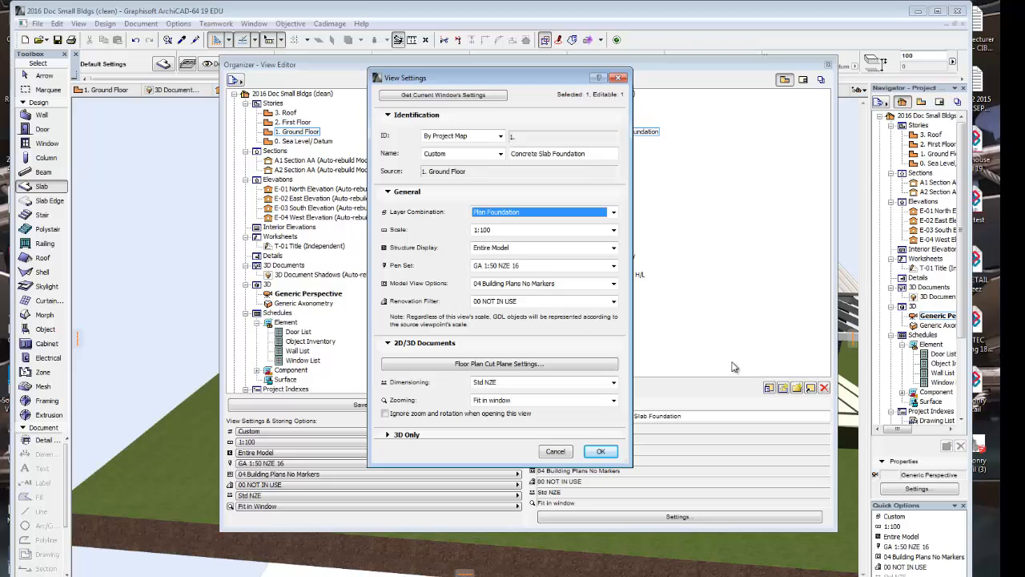
pyautogui.click(602, 451)
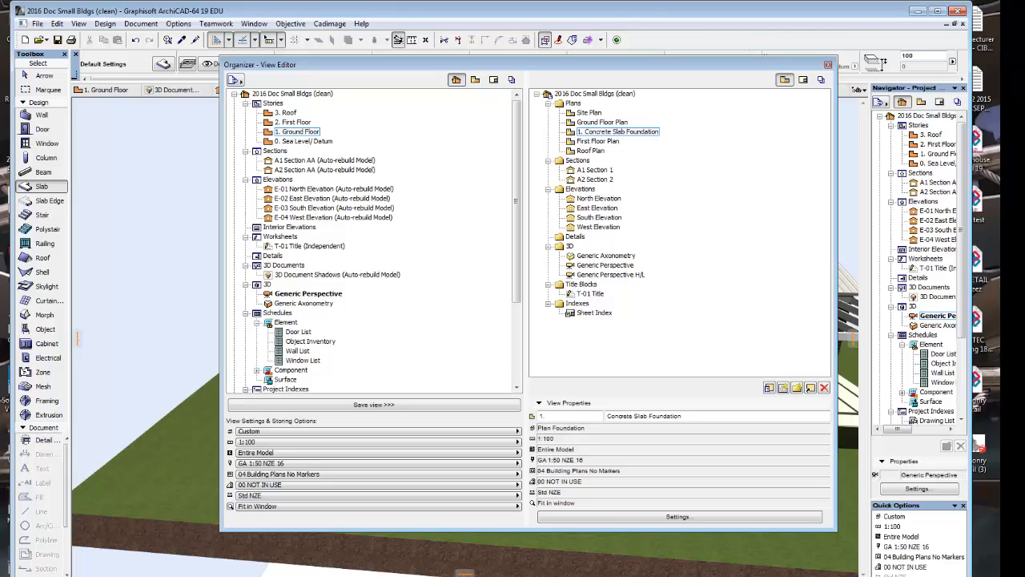
pyautogui.moveTo(719, 58); pyautogui.dragTo(1024, 171)
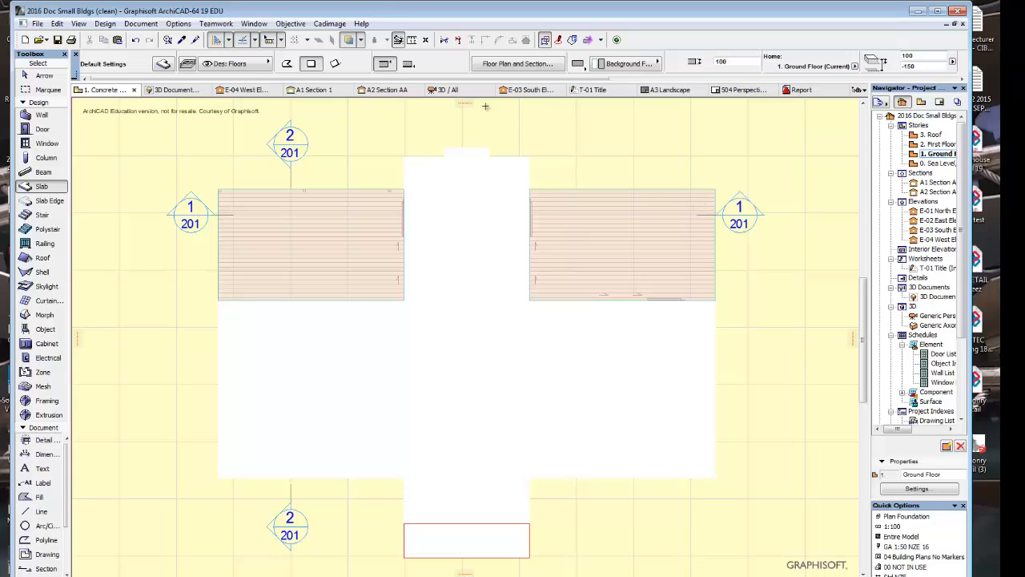
# Select all slabs on the foundation plan to check their outlines and shared edges, and clear the selection
pyautogui.click(349, 40)
pyautogui.click(348, 41)
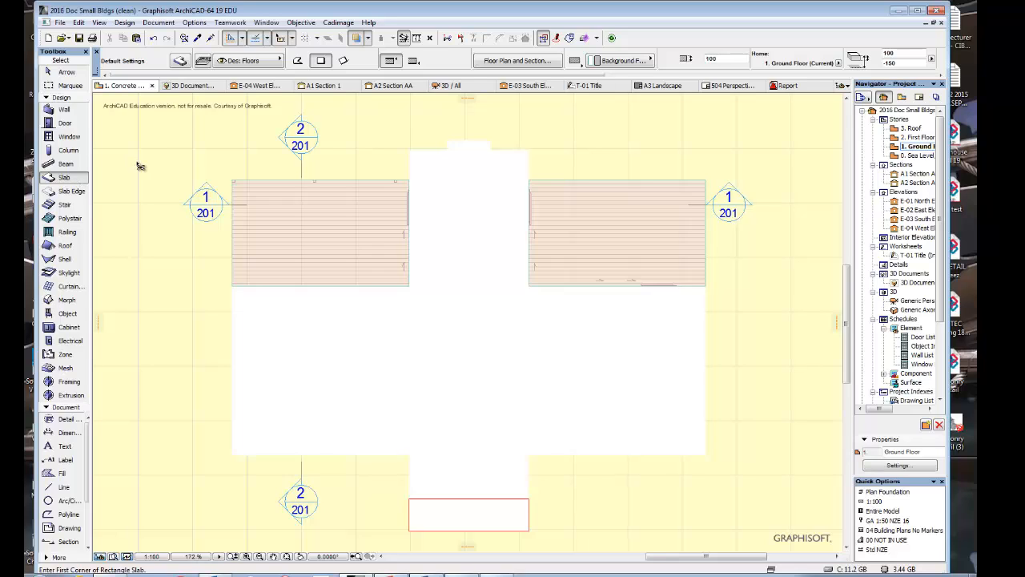
pyautogui.hotkey('ctrl', 'a')
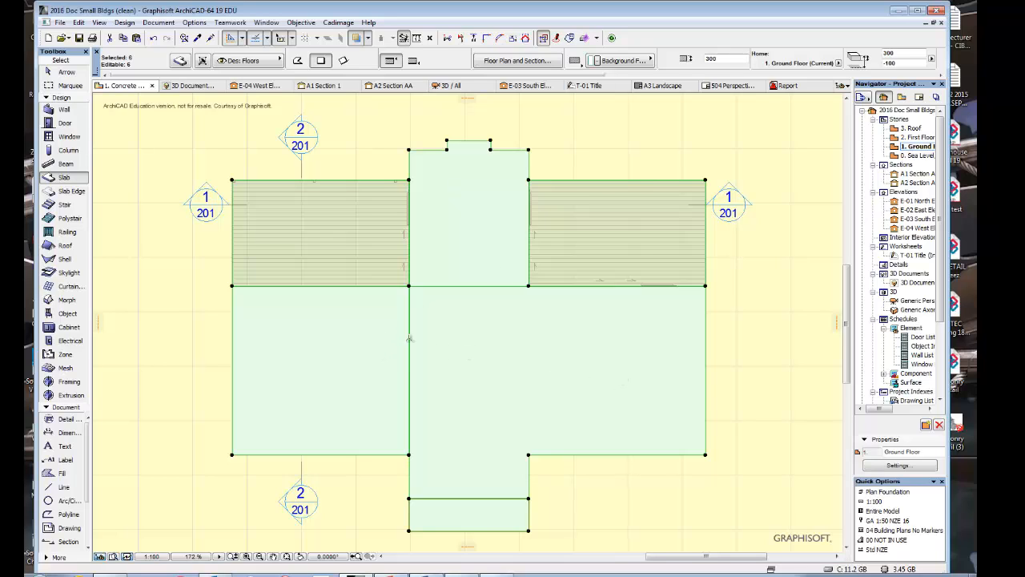
pyautogui.click(408, 421)
pyautogui.press('Escape')
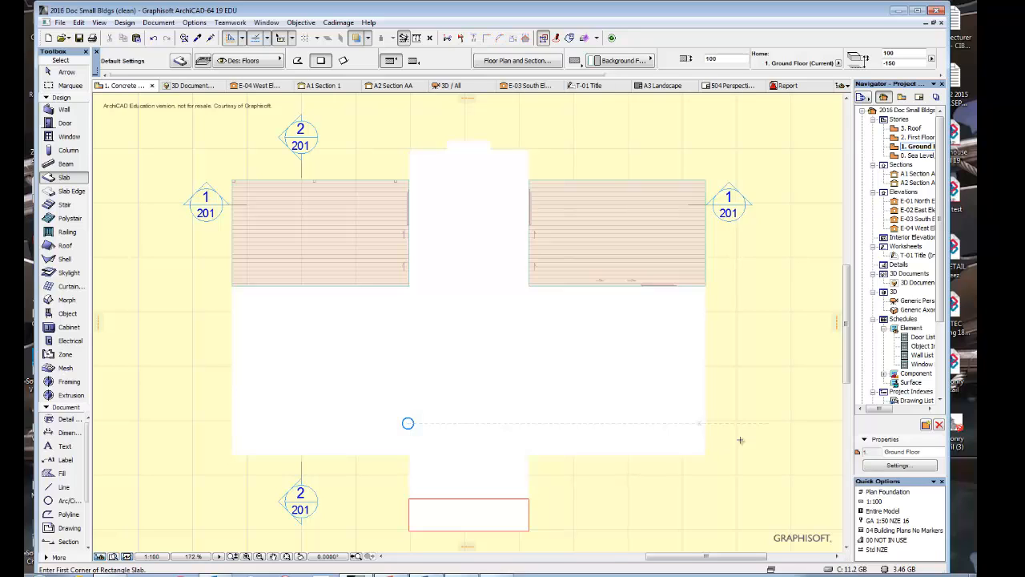
# Inspect the settings of the slab between the two decks without changing them, and clear the selection
pyautogui.click(490, 239)
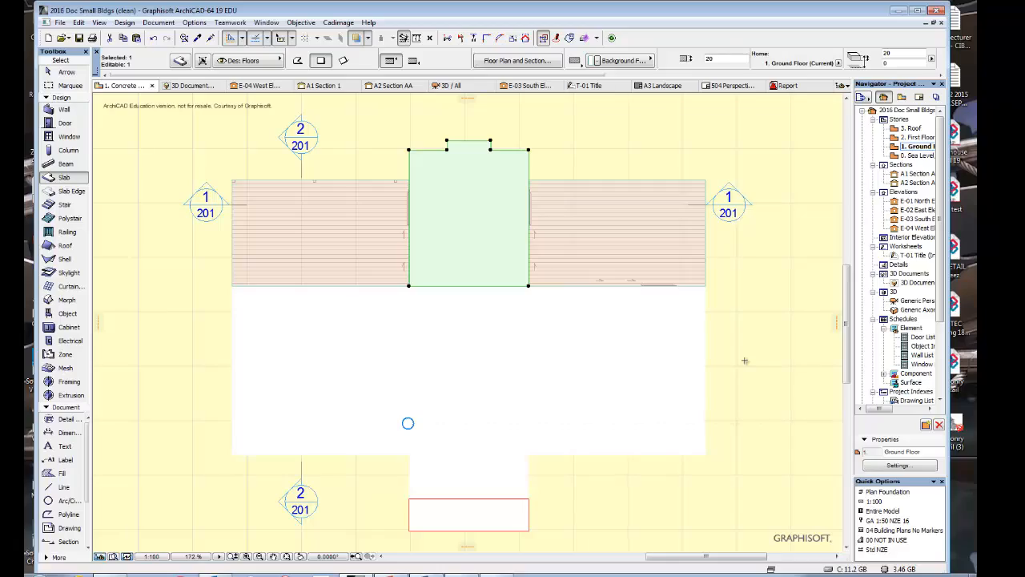
pyautogui.hotkey('ctrl', 't')
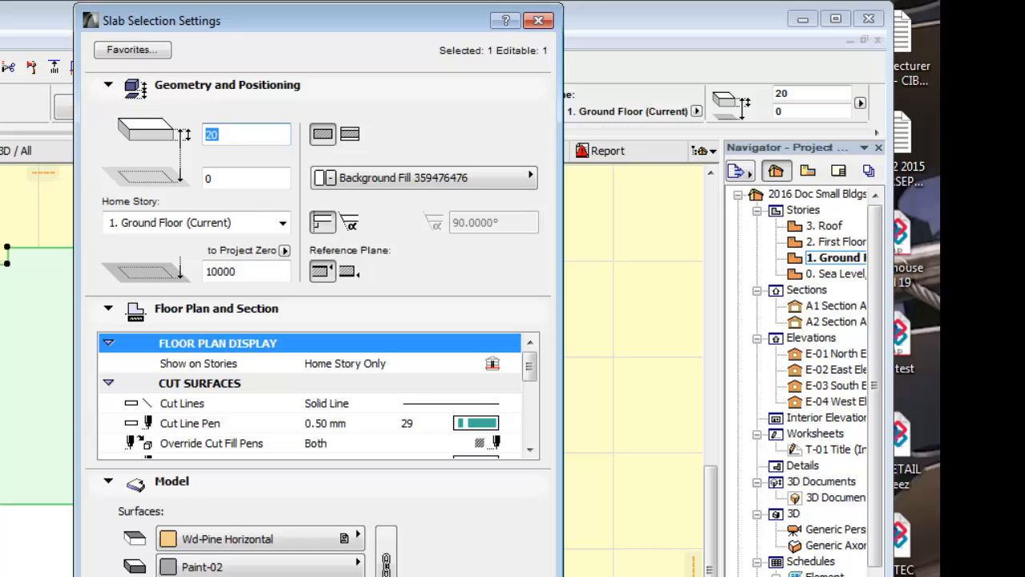
pyautogui.press('Escape')
pyautogui.press('Escape')
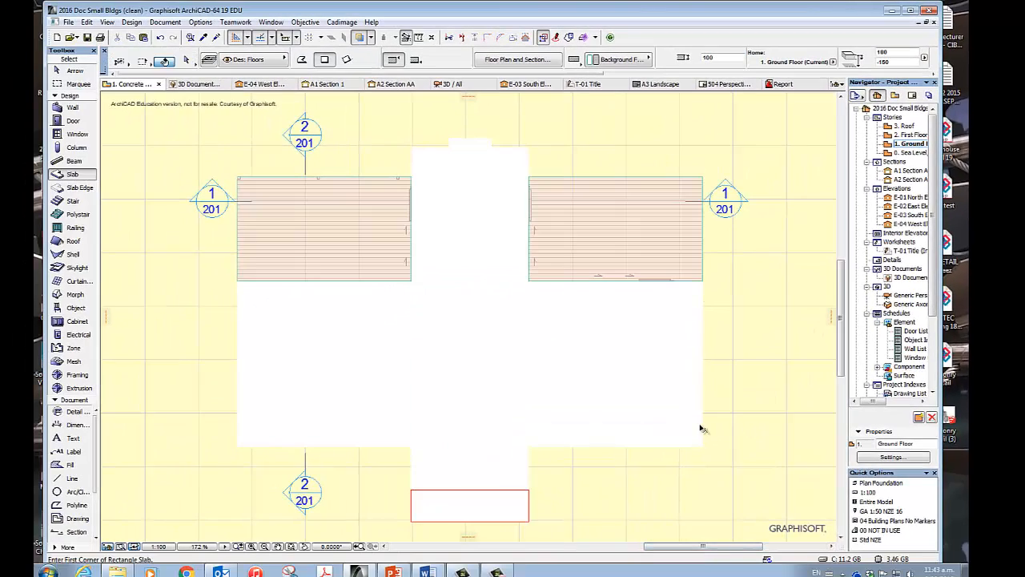
# Inspect the main concrete slab's settings and available composite floor structures, keep its basic structure, and check the slab defaults
pyautogui.click(701, 428)
pyautogui.hotkey('ctrl', 't')
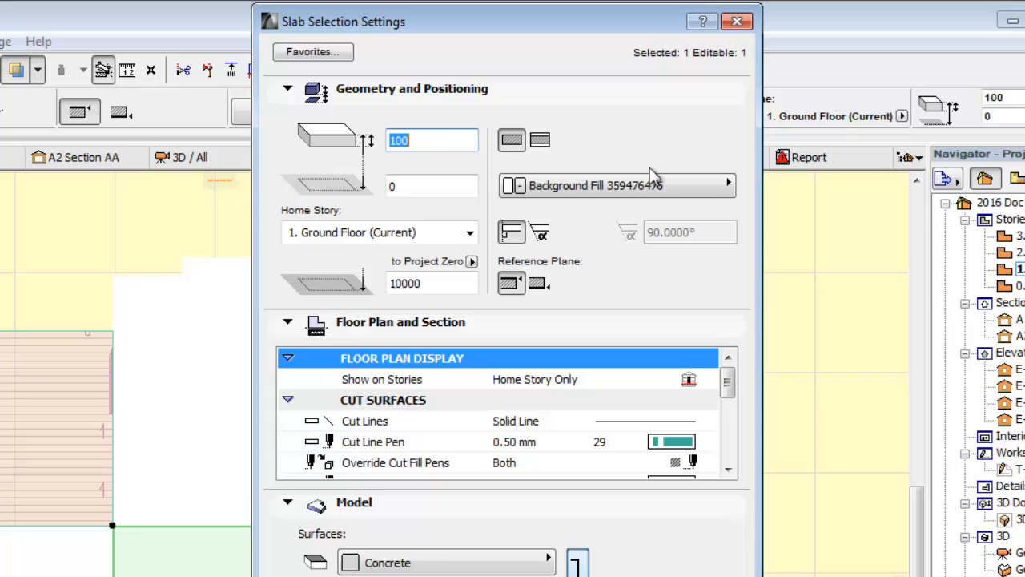
pyautogui.click(541, 141)
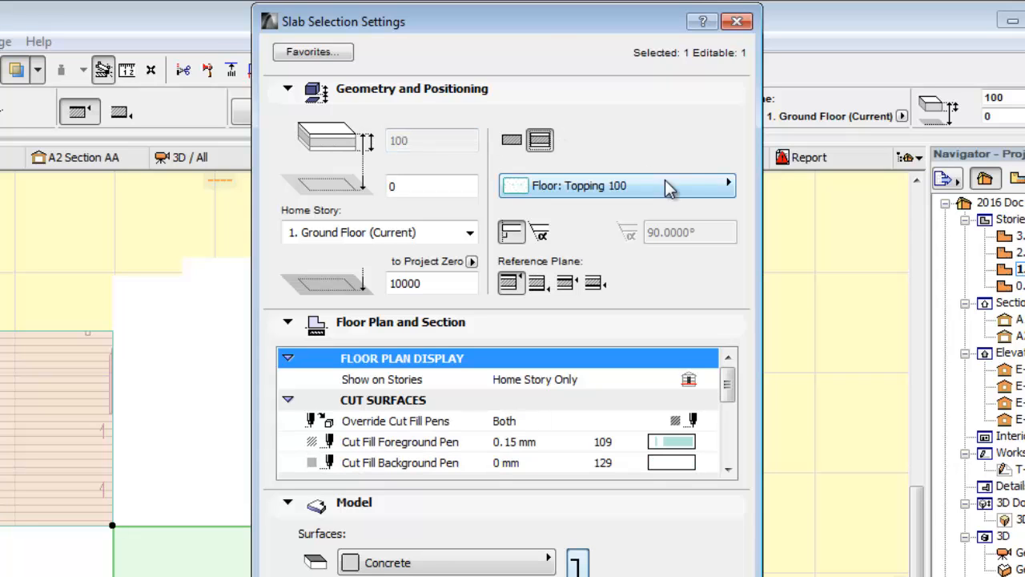
pyautogui.click(702, 186)
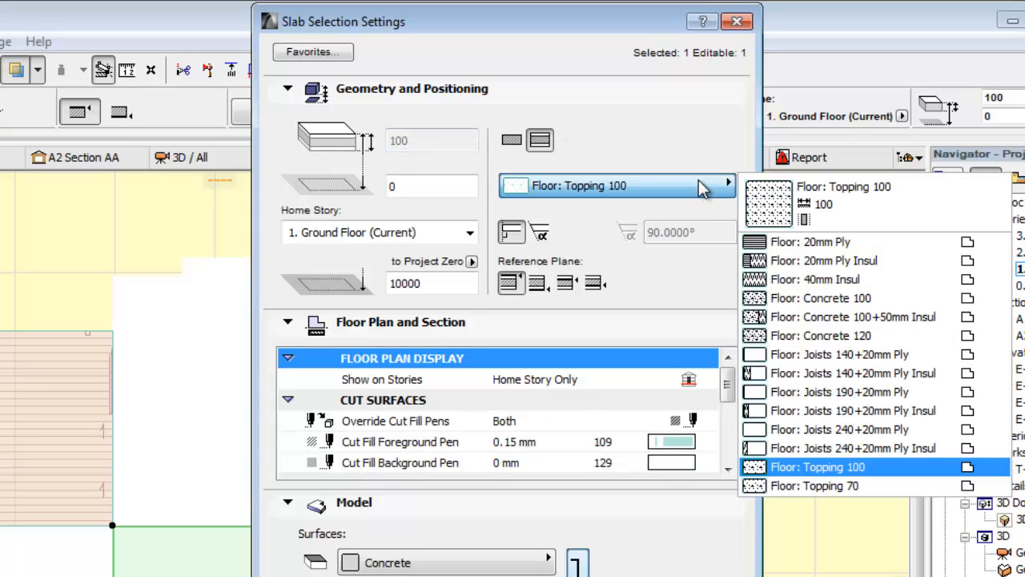
pyautogui.click(513, 144)
pyautogui.click(513, 142)
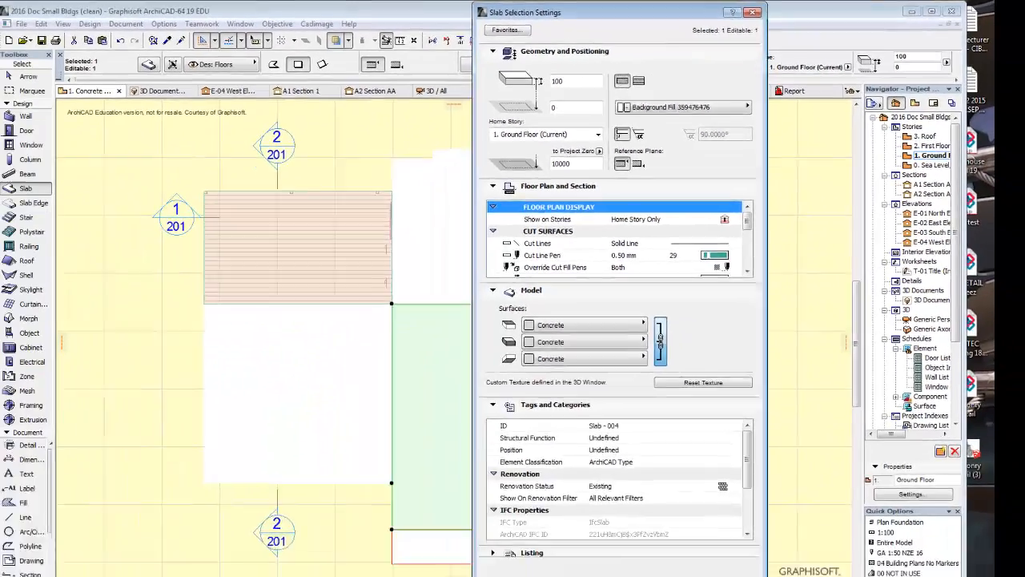
pyautogui.click(738, 544)
pyautogui.press('Escape')
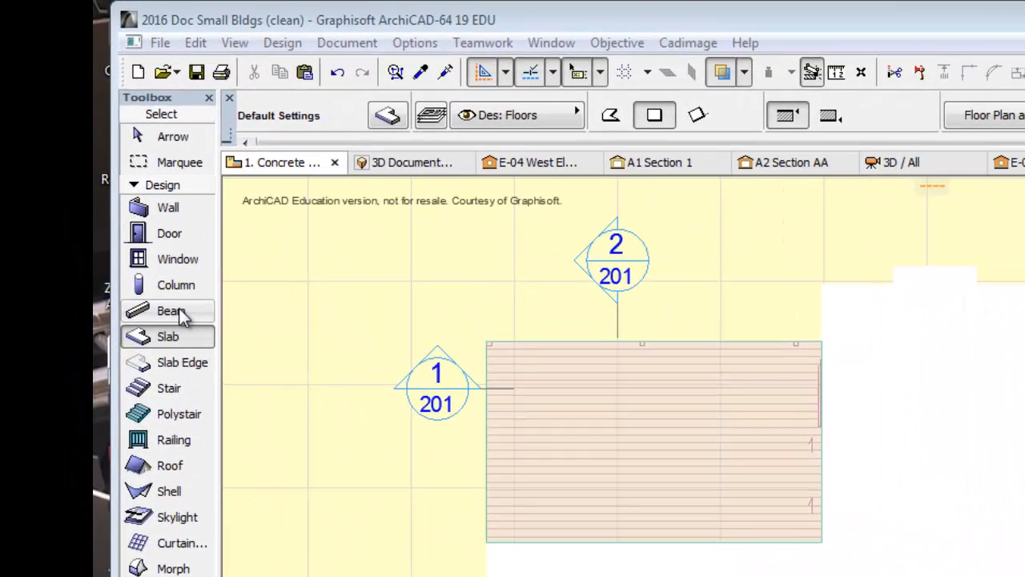
pyautogui.hotkey('ctrl', 't')
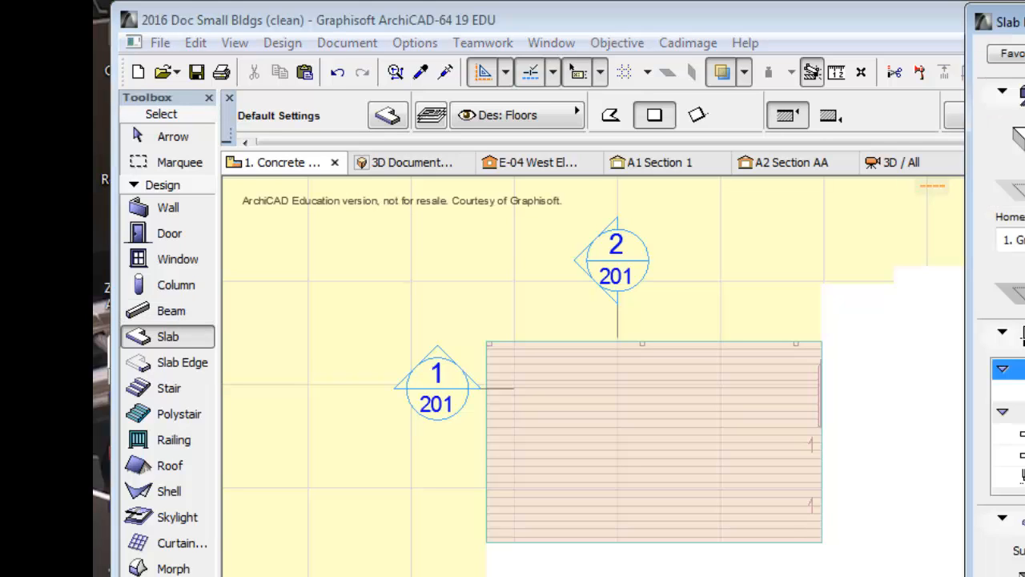
pyautogui.press('Return')
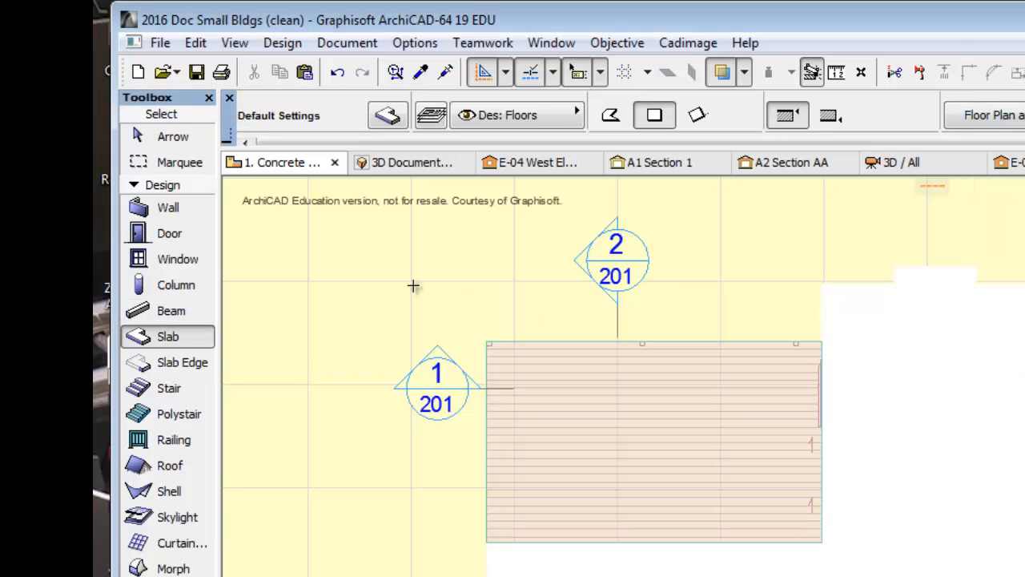
# Load the Slab Foundation Footing NZE favorite into the beam defaults and accept its height, width and offset
pyautogui.doubleClick(161, 311)
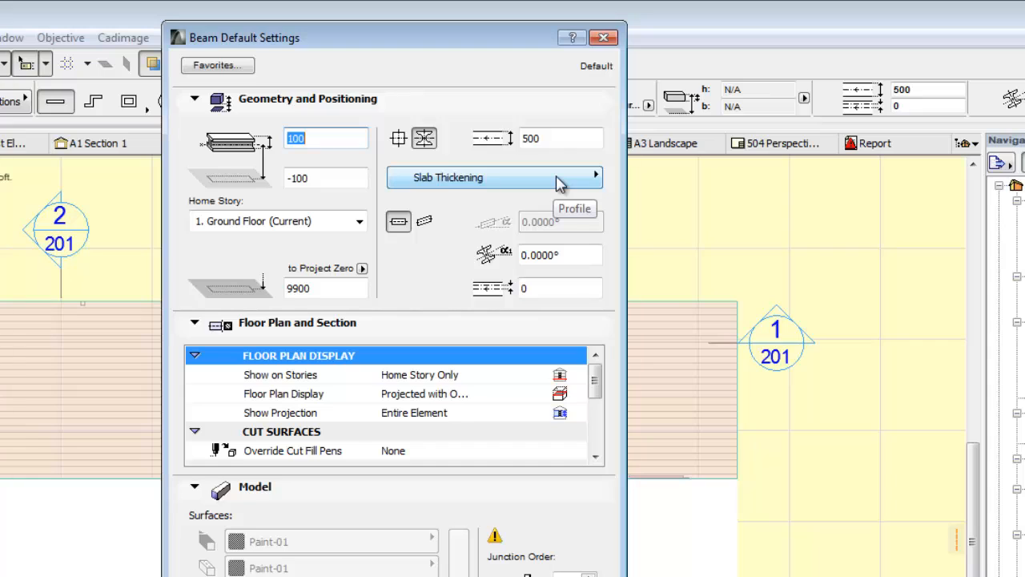
pyautogui.click(226, 68)
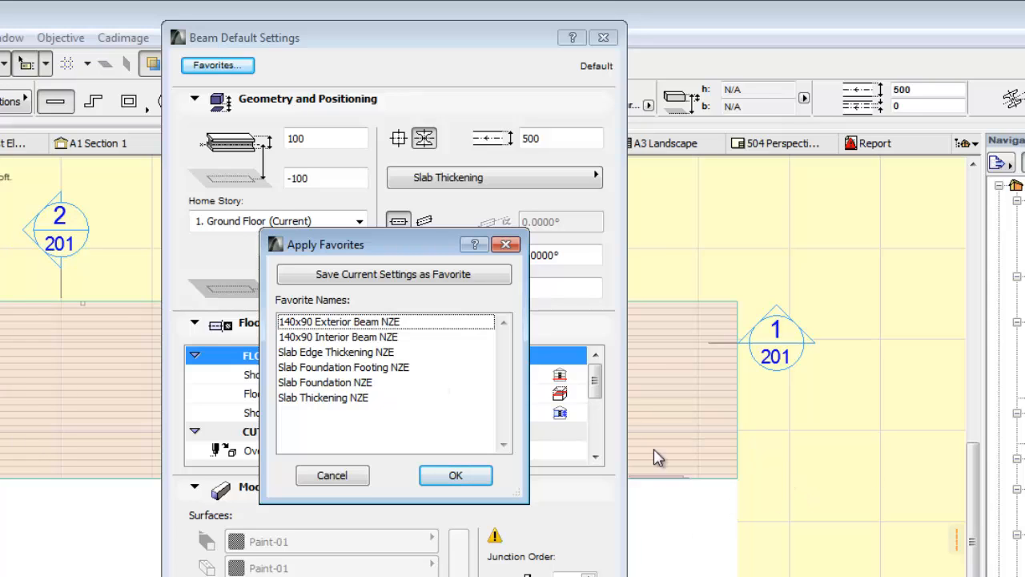
pyautogui.click(377, 370)
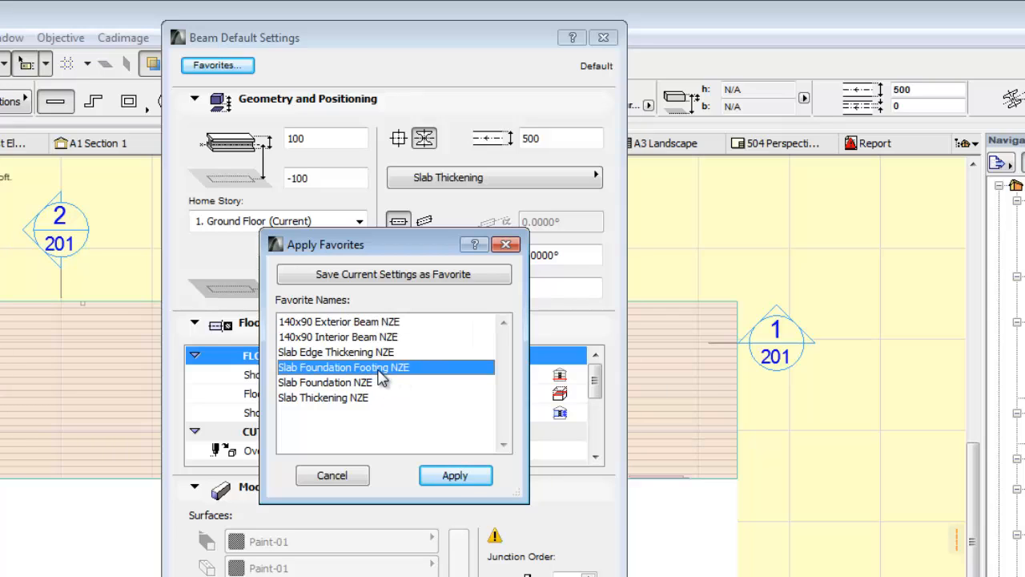
pyautogui.click(463, 479)
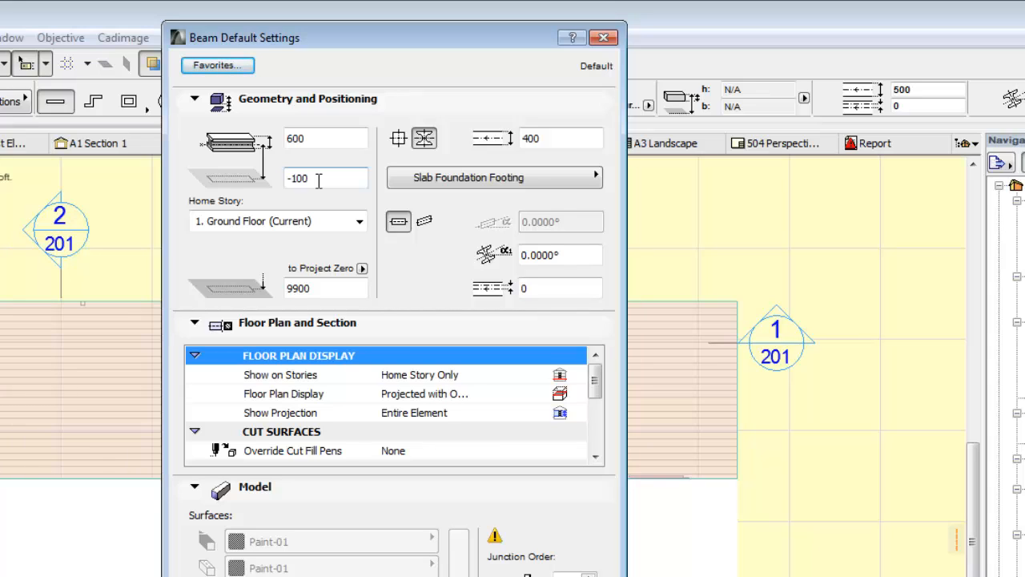
pyautogui.click(545, 139)
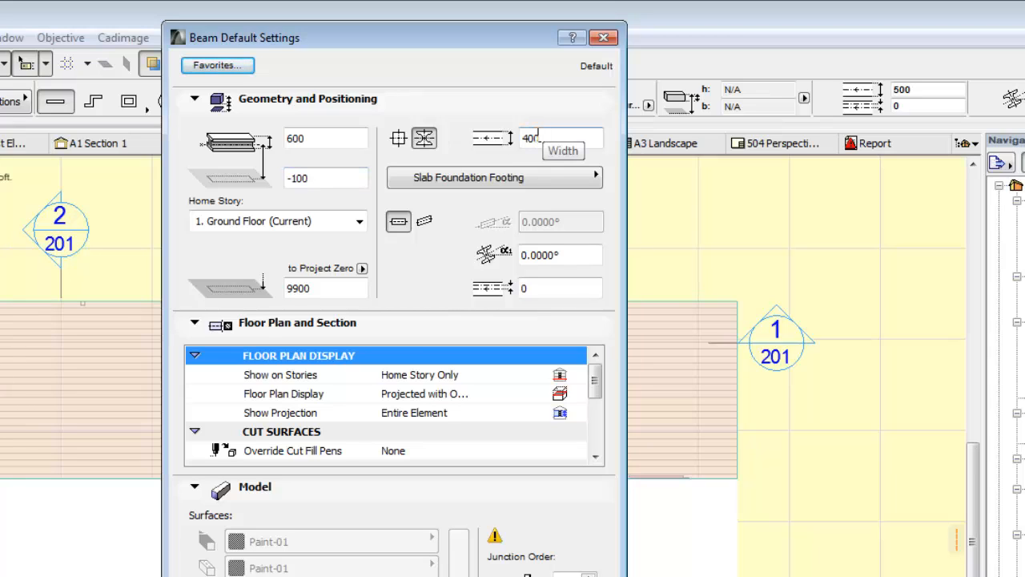
pyautogui.click(341, 288)
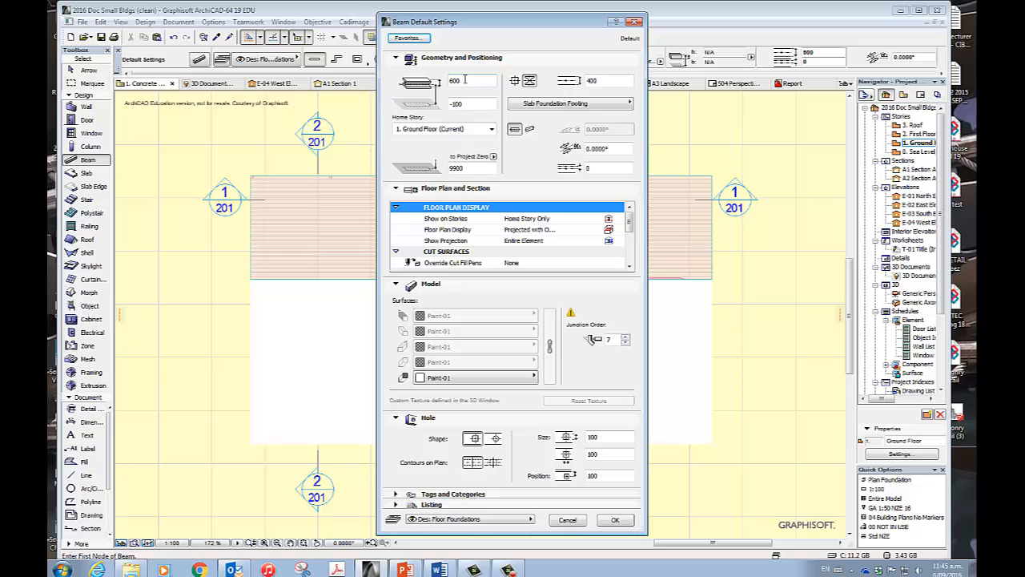
pyautogui.click(615, 520)
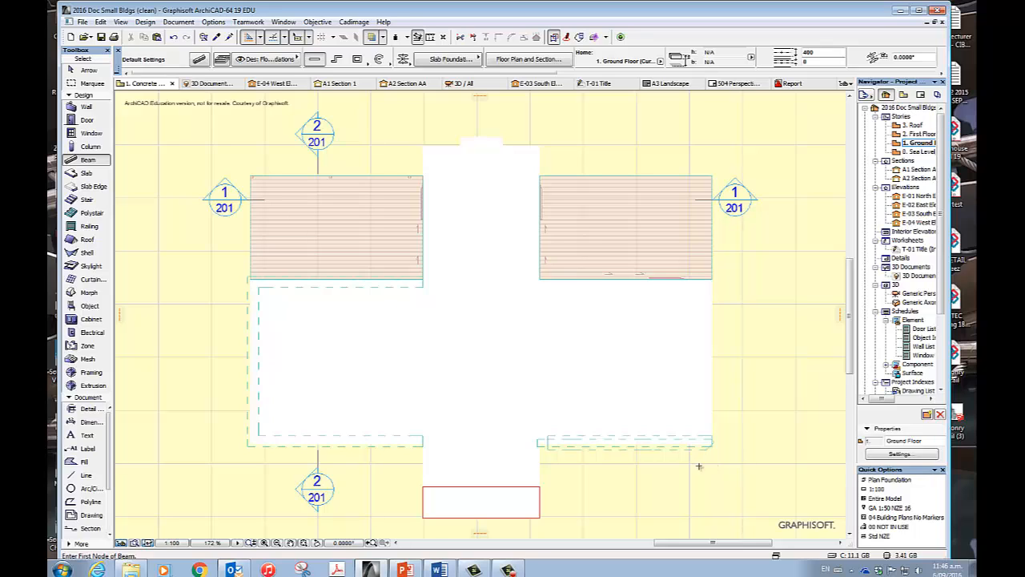
# Delete the misplaced footing beam along the lower edge of the slab's right wing
pyautogui.keyDown('shift'); pyautogui.click(543, 443); pyautogui.keyUp('shift')
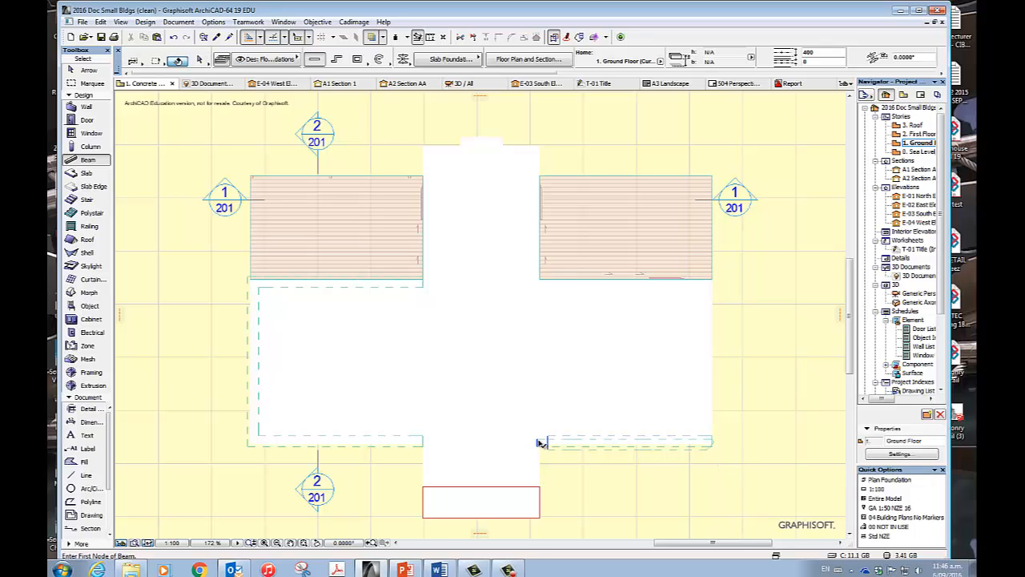
pyautogui.press('Delete')
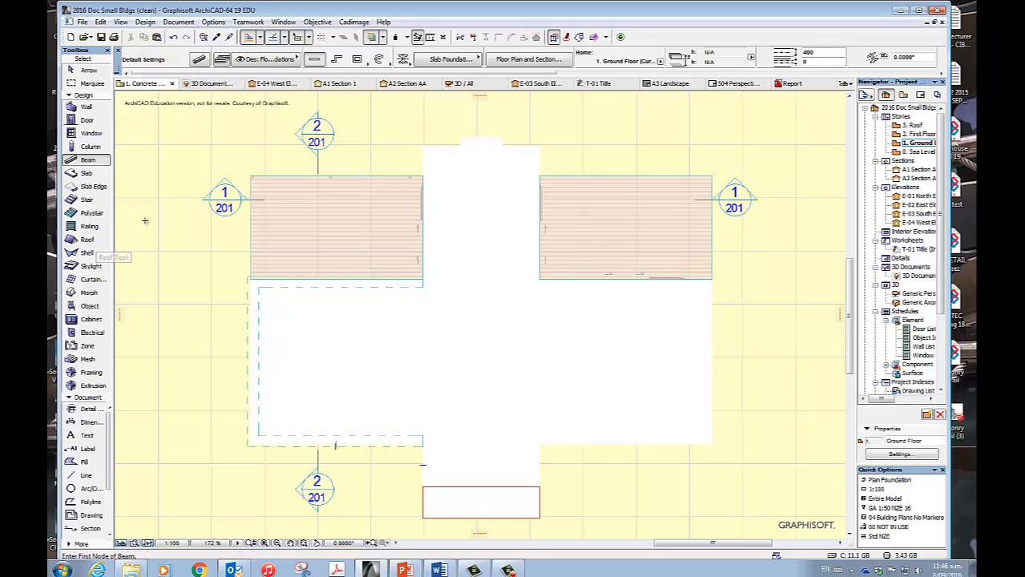
# Select all footing beams, examine their stepped profile in 3D, and return to the floor plan with nothing selected
pyautogui.hotkey('ctrl', 'a')
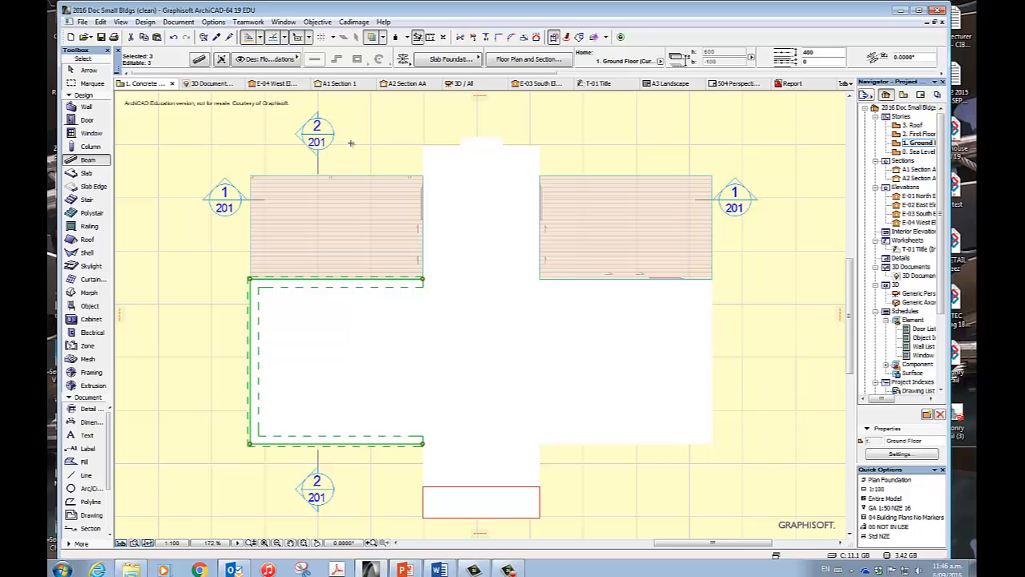
pyautogui.press('F3')
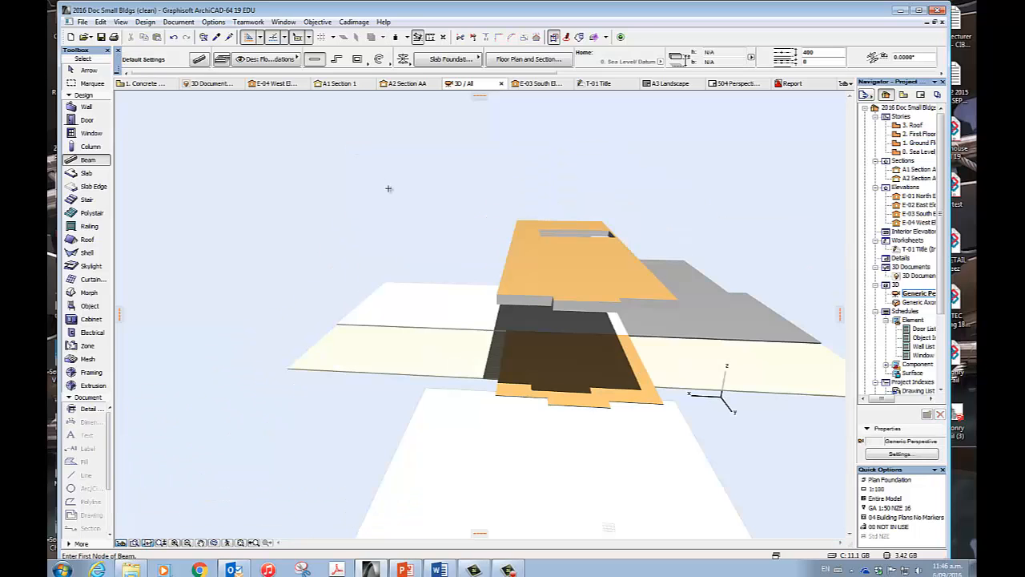
pyautogui.press('F2')
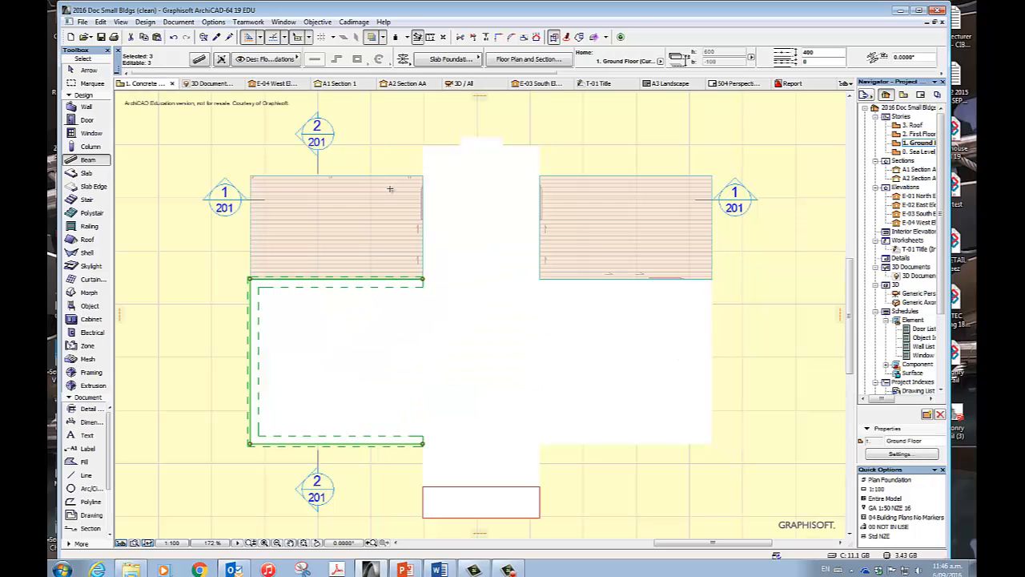
pyautogui.press('F5')
pyautogui.keyDown('shift'); pyautogui.moveTo(682, 423); pyautogui.dragTo(697, 377, button='middle'); pyautogui.keyUp('shift')
pyautogui.scroll(2, 511, 389)
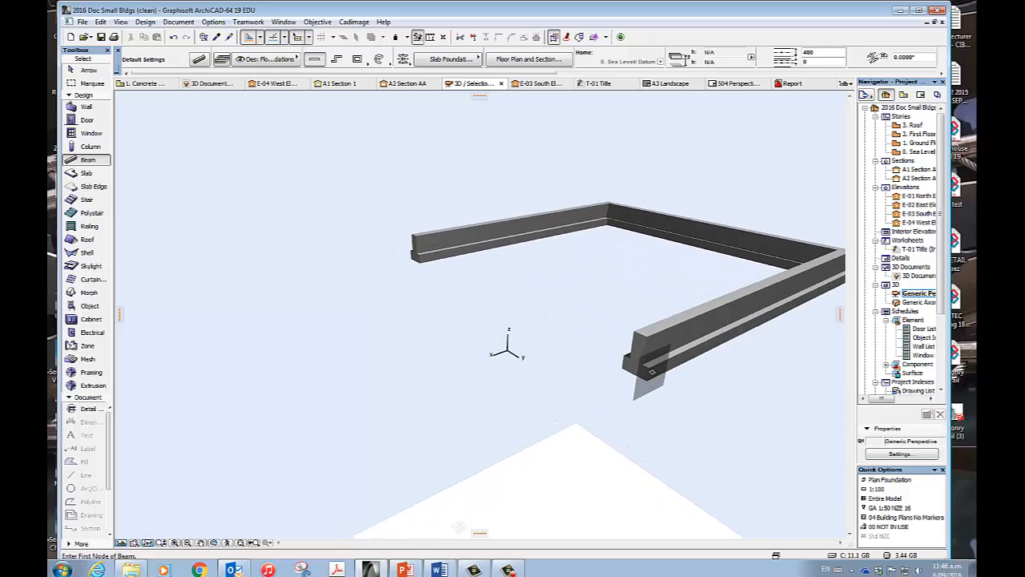
pyautogui.scroll(2, 652, 372)
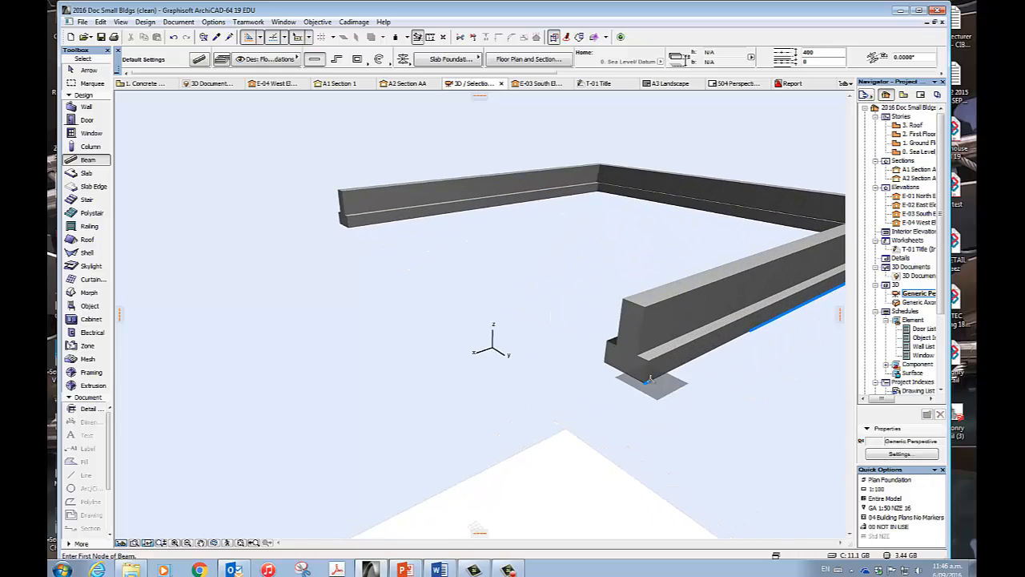
pyautogui.press('F2')
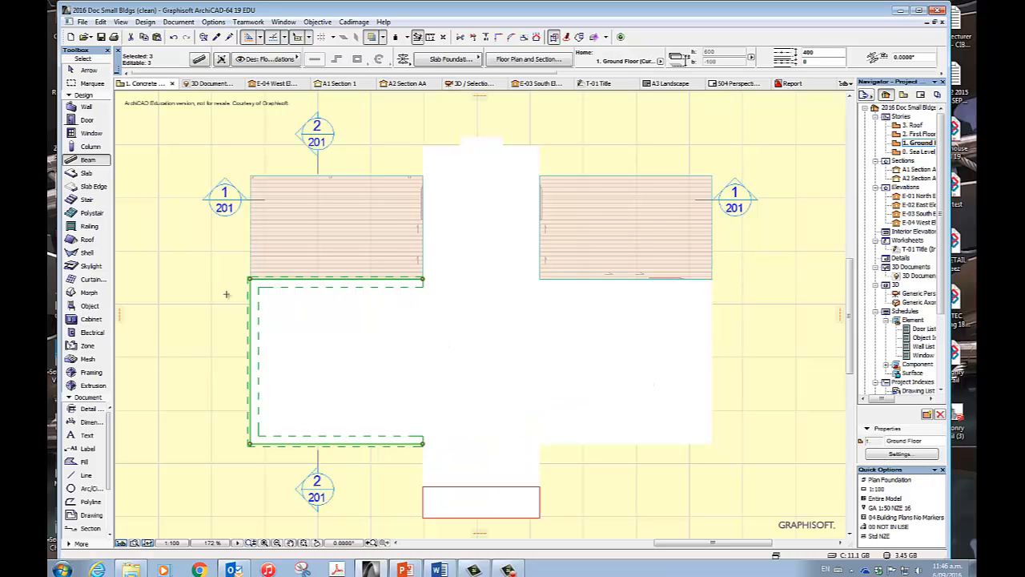
pyautogui.press('Escape')
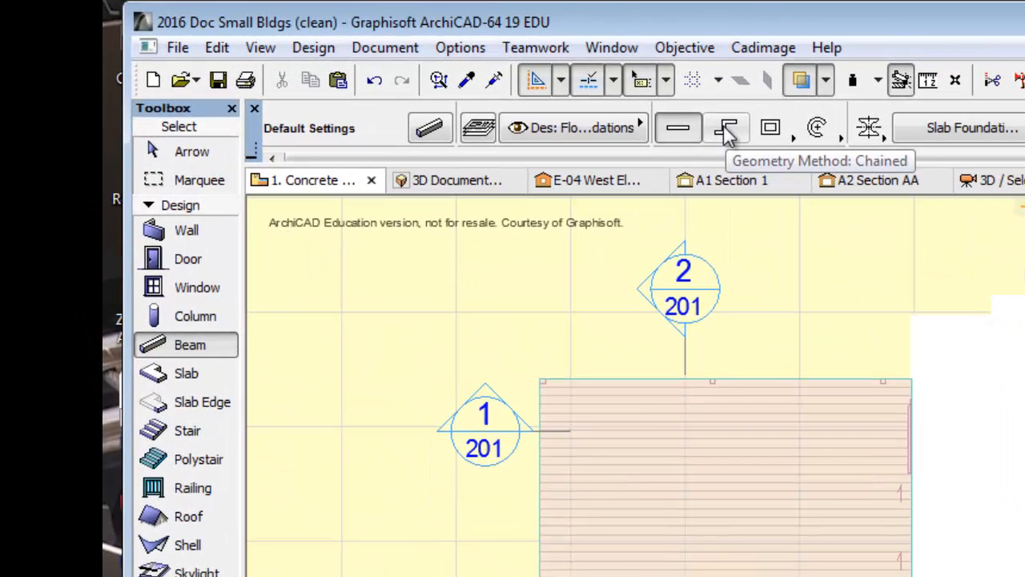
# Draw chained footing beams around the slab's right wing, from its lower inner corner back along the upper edge to the existing left beam
pyautogui.click(727, 130)
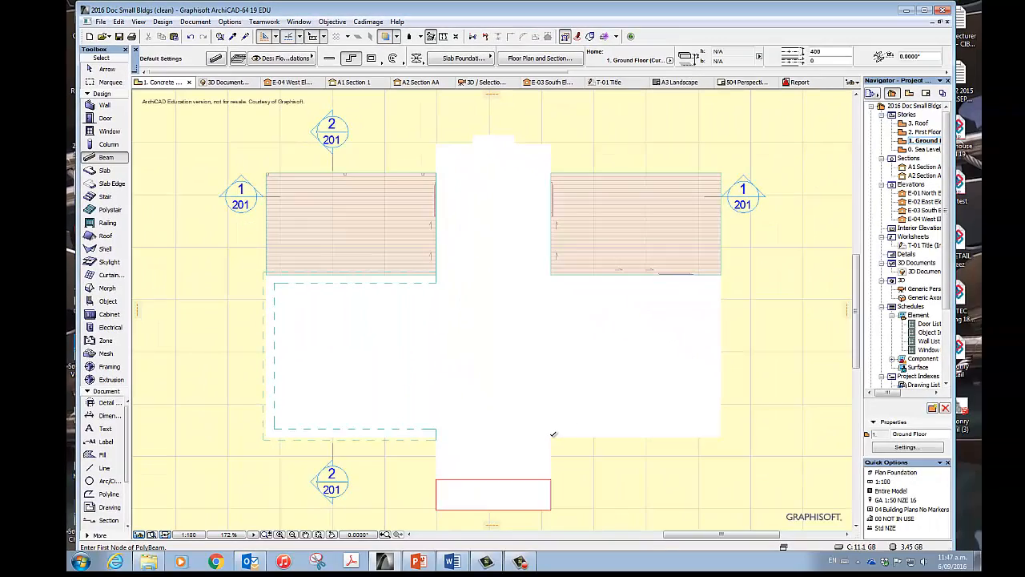
pyautogui.click(552, 434)
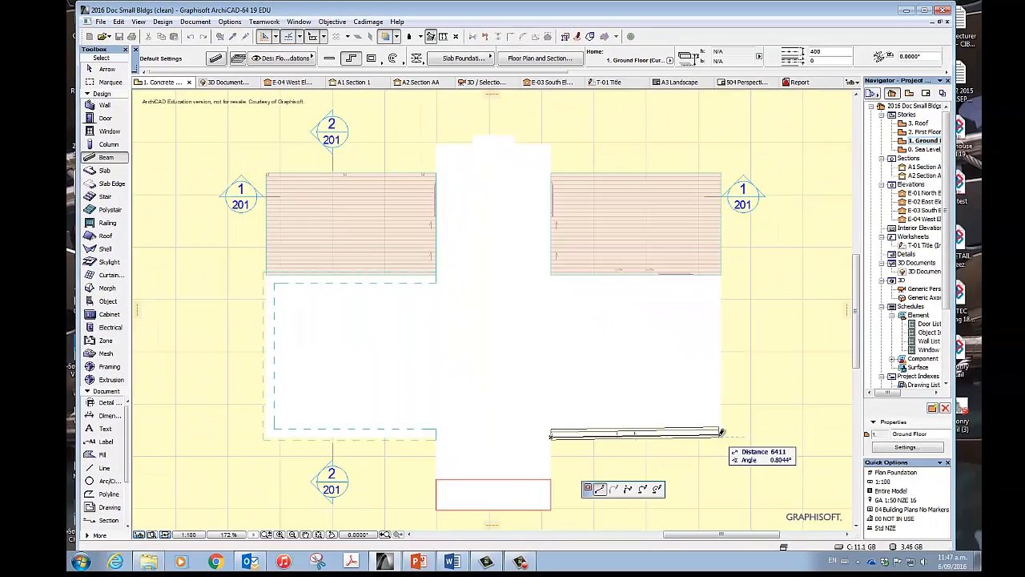
pyautogui.click(723, 433)
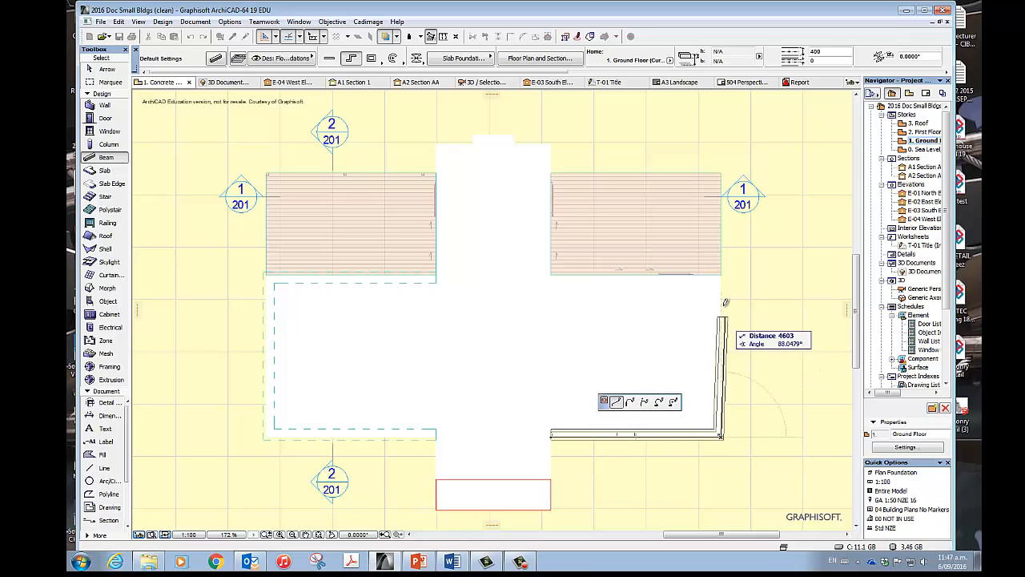
pyautogui.click(723, 271)
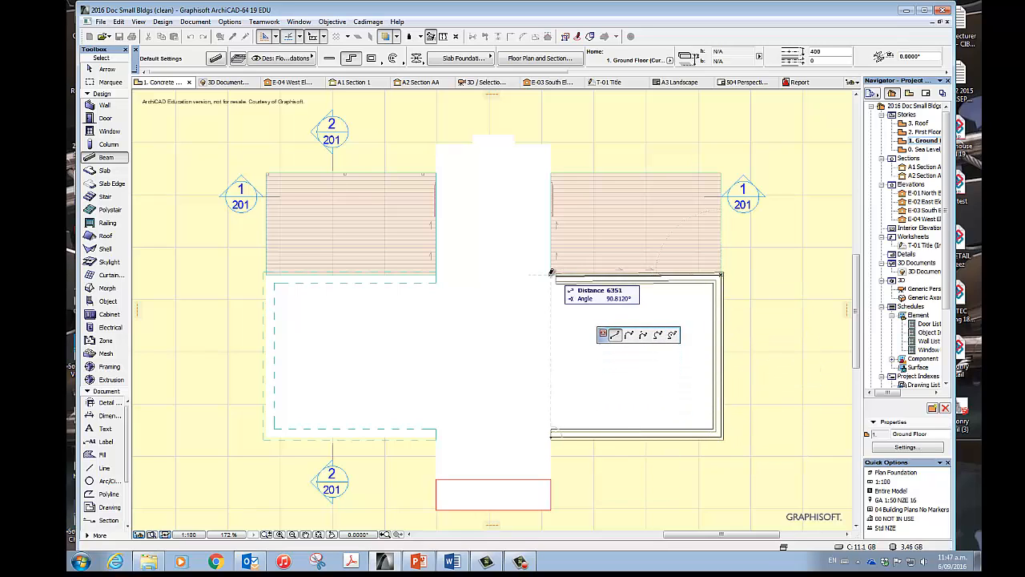
pyautogui.click(438, 274)
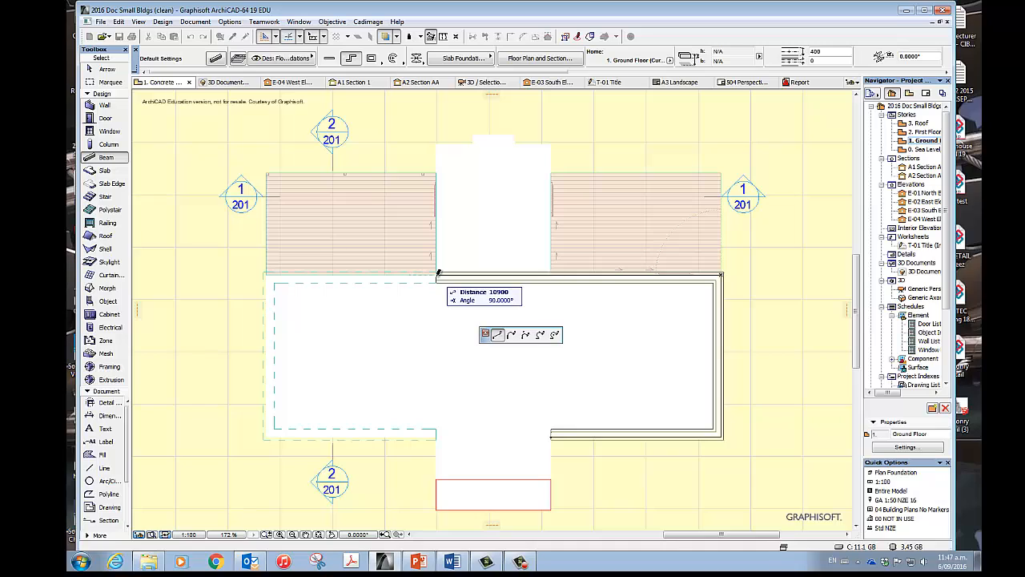
pyautogui.click(437, 273)
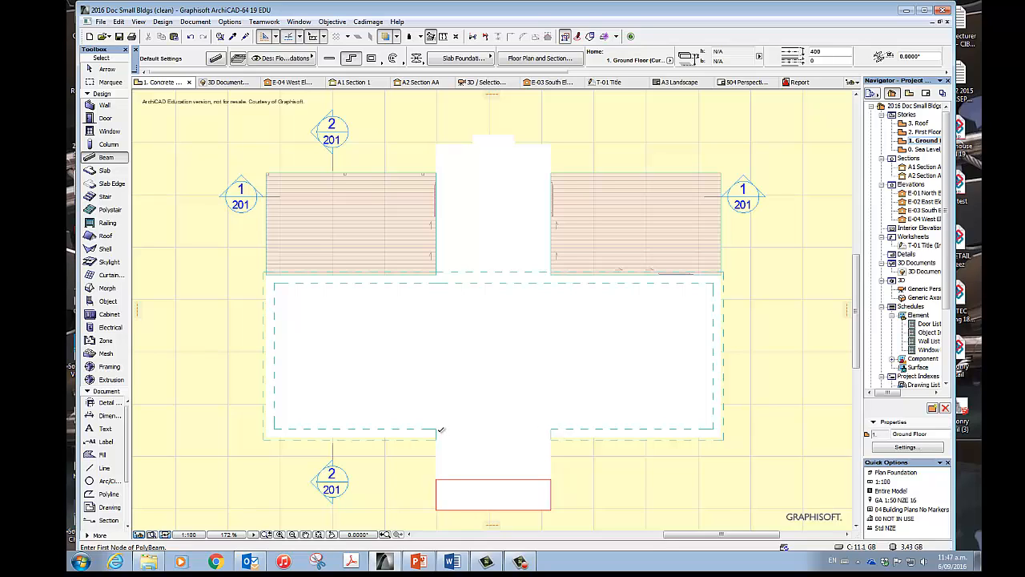
# Draw chained footing beams around the projection on the slab's lower edge, with sides about 1900 mm long, joining both wings' footings
pyautogui.click(436, 429)
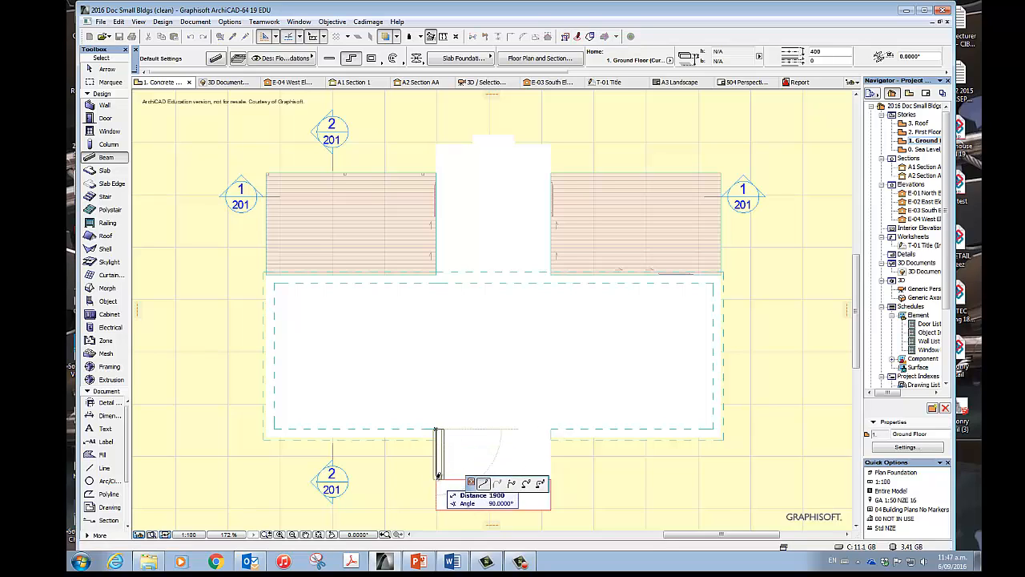
pyautogui.click(436, 478)
pyautogui.click(550, 478)
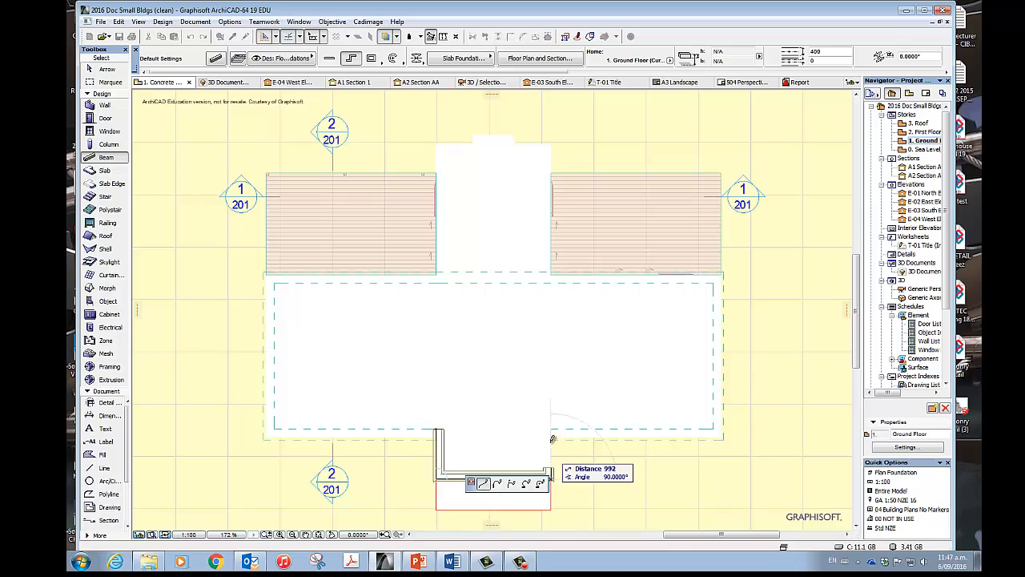
pyautogui.doubleClick(551, 425)
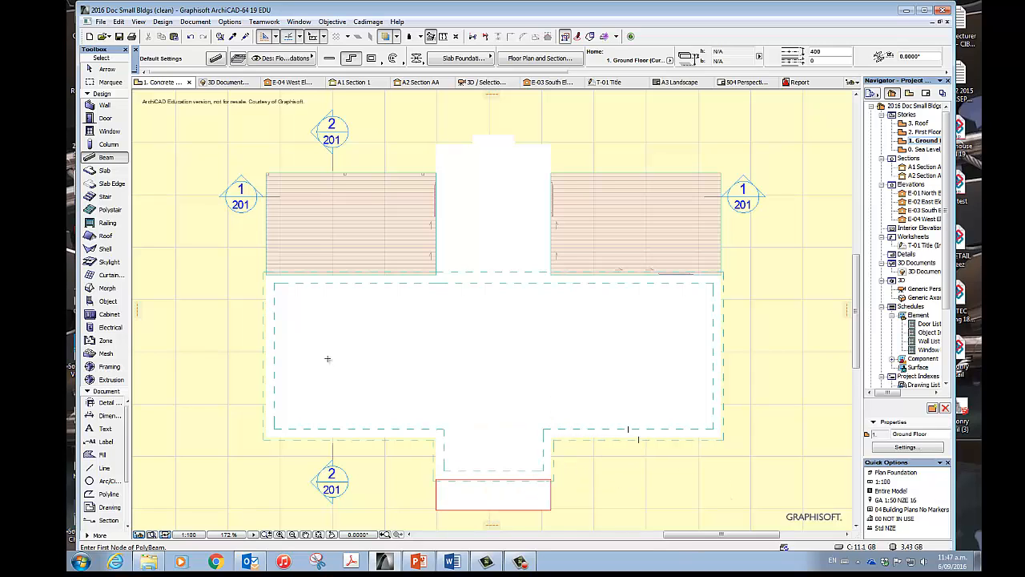
# Select all footing beams, display only them in 3D, and return to the ground floor plan
pyautogui.hotkey('ctrl', 'a')
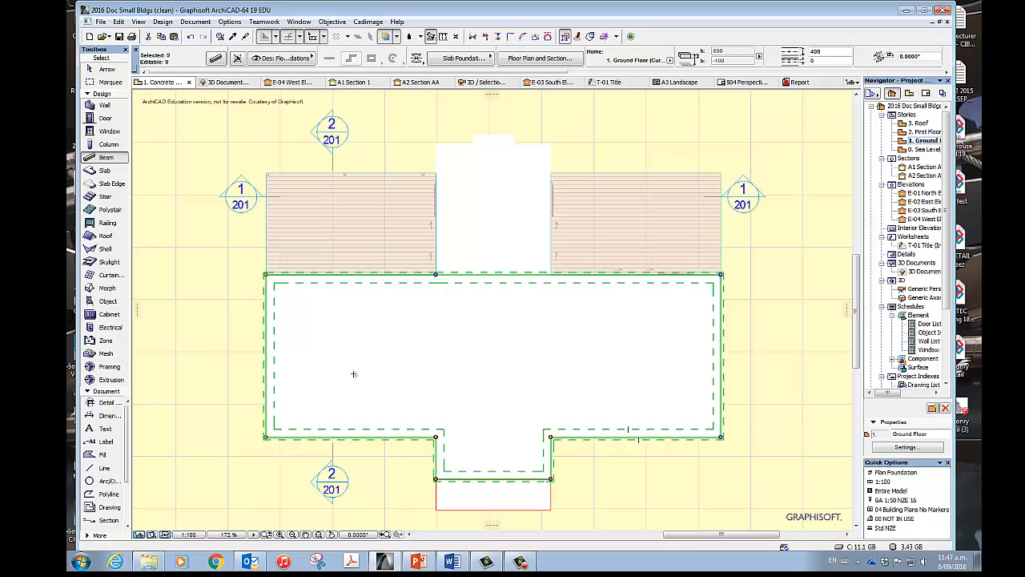
pyautogui.press('F5')
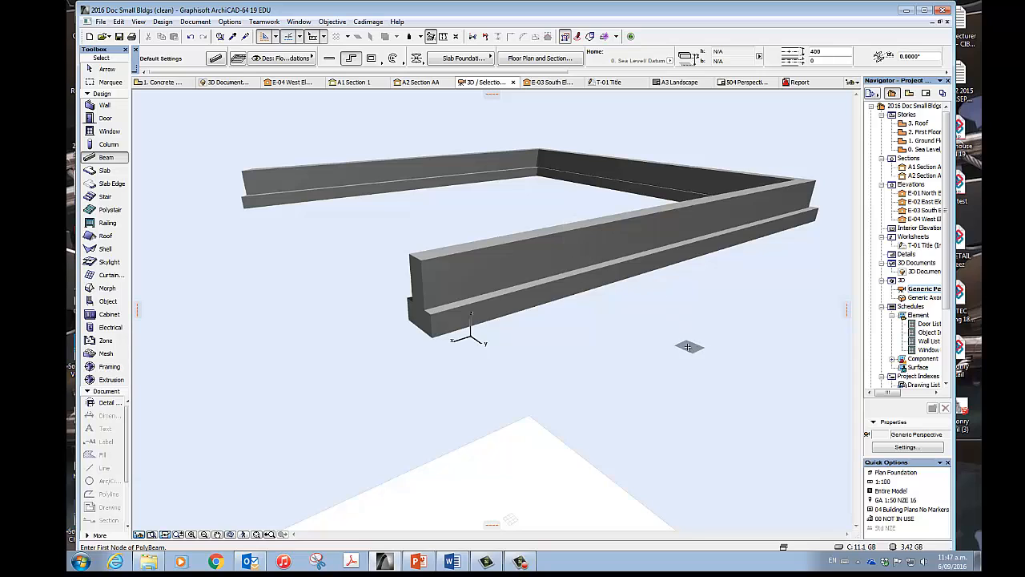
pyautogui.press('F2')
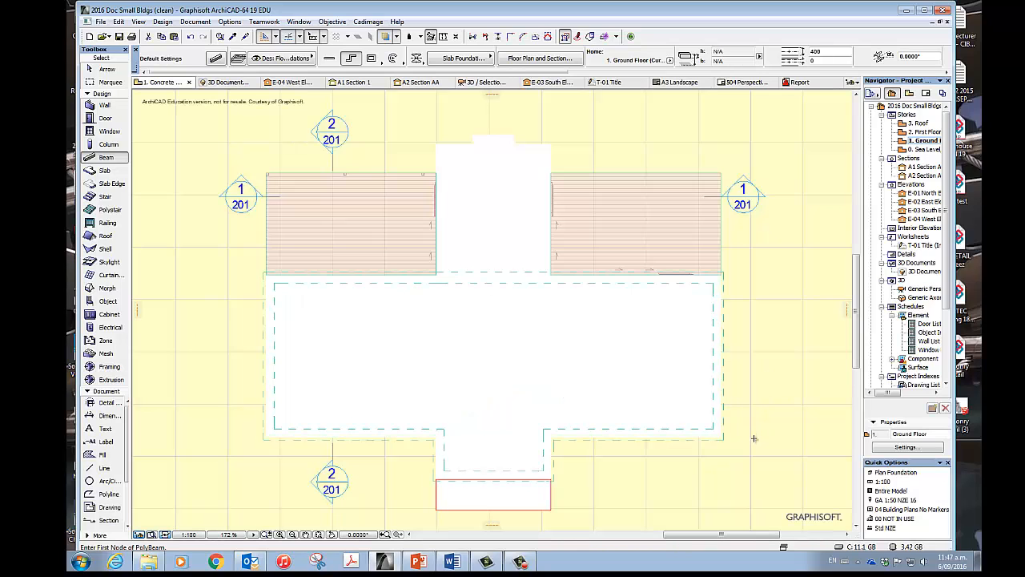
# Examine the full 3D model from above, the side and underneath to check the perimeter footings below the slab, ending in the floor plan
pyautogui.press('F3')
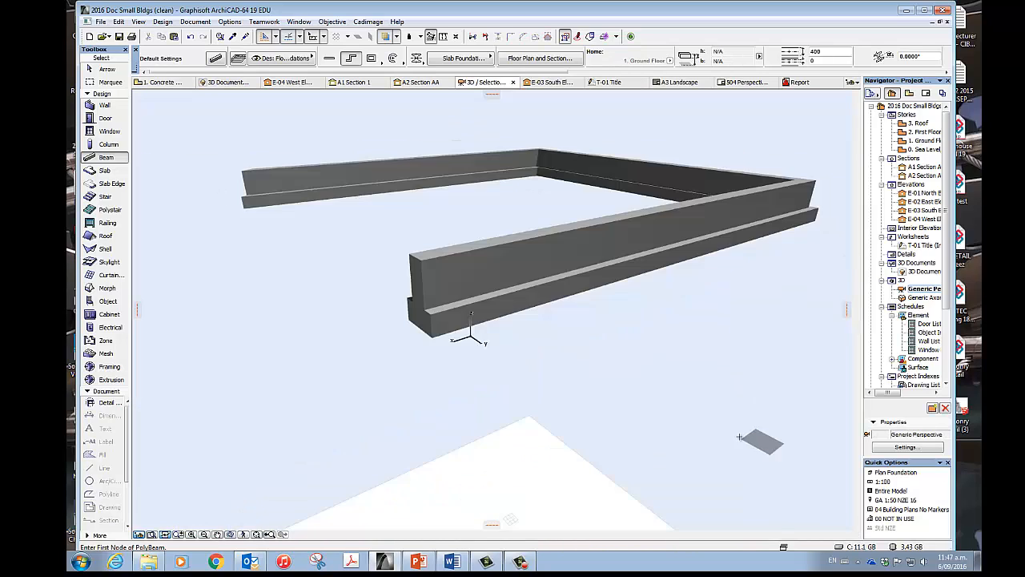
pyautogui.scroll(-4, 681, 412)
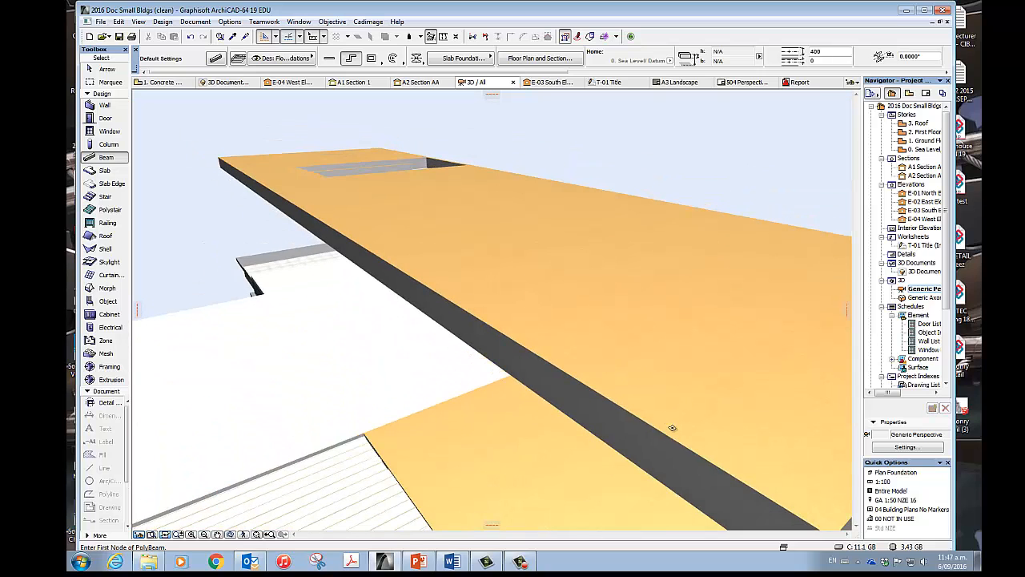
pyautogui.moveTo(652, 423); pyautogui.dragTo(627, 336, button='middle')
pyautogui.scroll(-4, 625, 377)
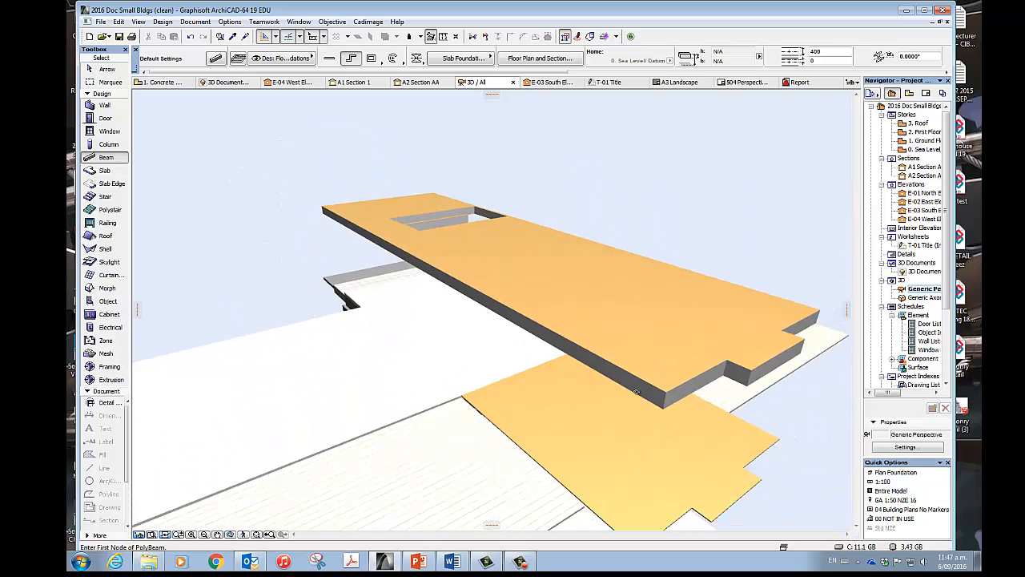
pyautogui.moveTo(648, 419); pyautogui.dragTo(648, 348, button='middle')
pyautogui.keyDown('shift'); pyautogui.moveTo(573, 457); pyautogui.dragTo(665, 364, button='middle'); pyautogui.keyUp('shift')
pyautogui.scroll(5, 481, 463)
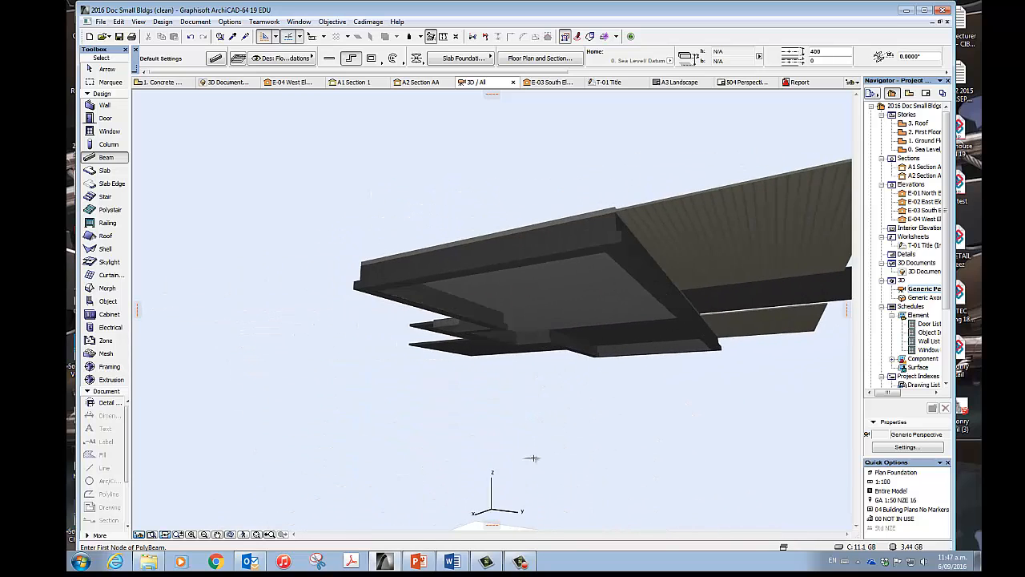
pyautogui.keyDown('shift'); pyautogui.moveTo(515, 489); pyautogui.dragTo(575, 416, button='middle'); pyautogui.keyUp('shift')
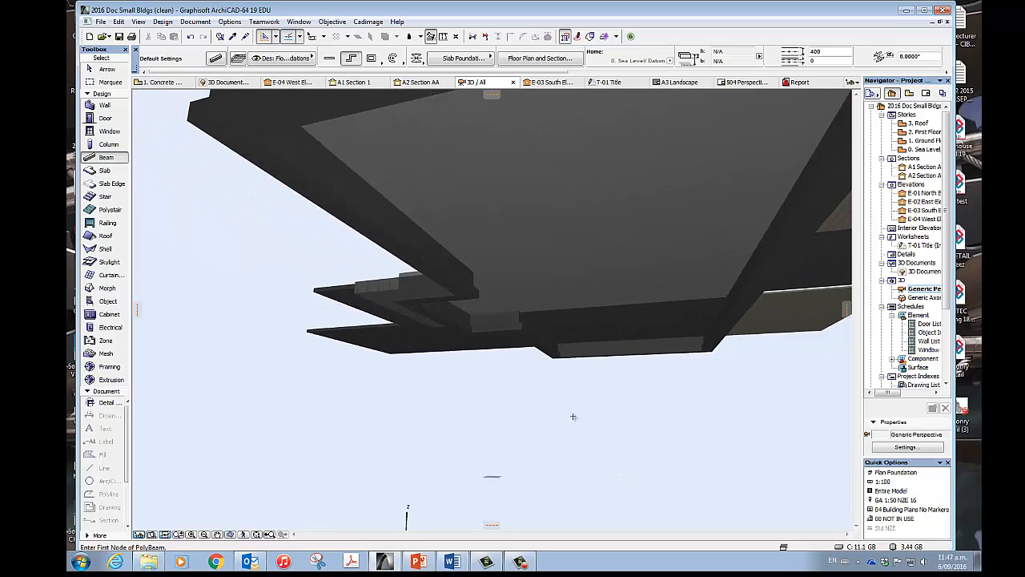
pyautogui.keyDown('shift'); pyautogui.moveTo(728, 485); pyautogui.dragTo(687, 341, button='middle'); pyautogui.keyUp('shift')
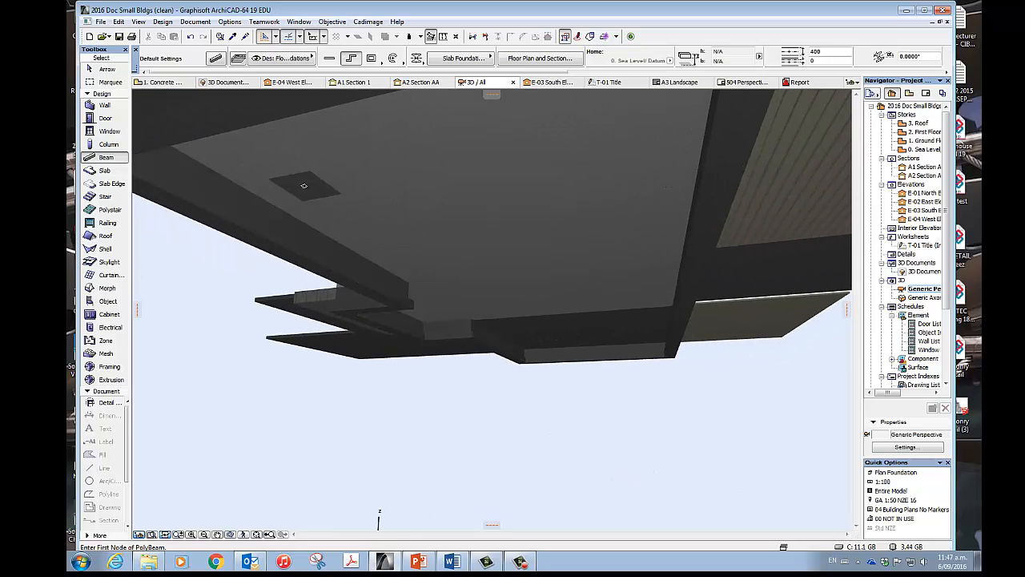
pyautogui.keyDown('shift'); pyautogui.moveTo(708, 433); pyautogui.dragTo(662, 389, button='middle'); pyautogui.keyUp('shift')
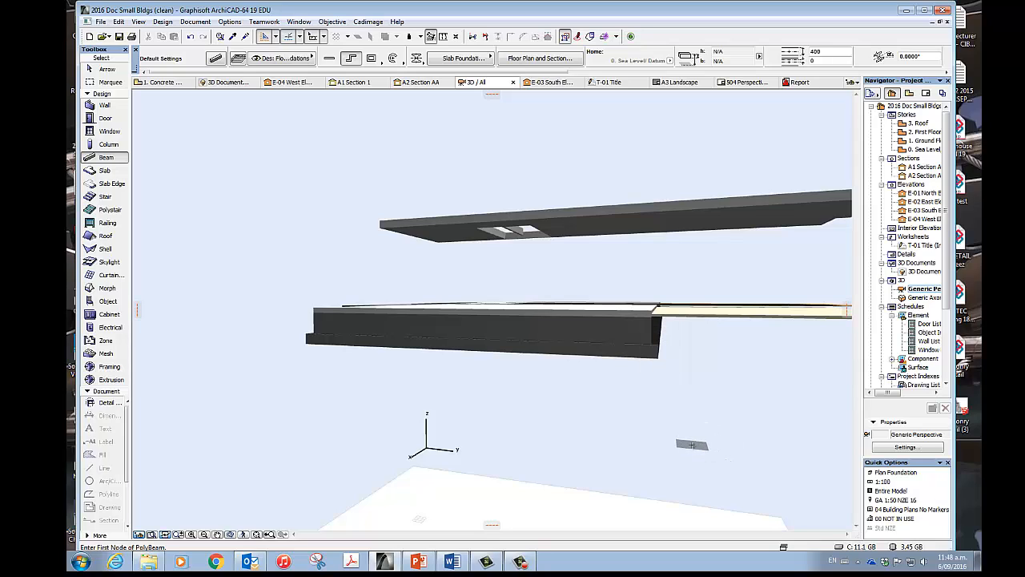
pyautogui.keyDown('shift'); pyautogui.moveTo(690, 442); pyautogui.dragTo(792, 446, button='middle'); pyautogui.keyUp('shift')
pyautogui.press('F2')
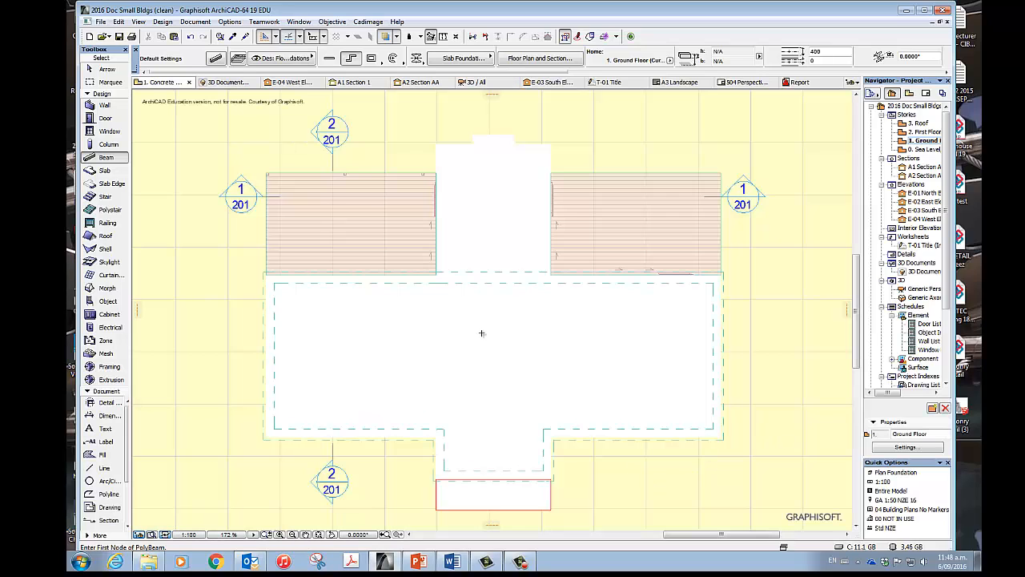
# Draw a Slab Thickening profile beam across the slab, from the lower projection's inner right corner straight up to the upper footing
pyautogui.scroll(1, 663, 393)
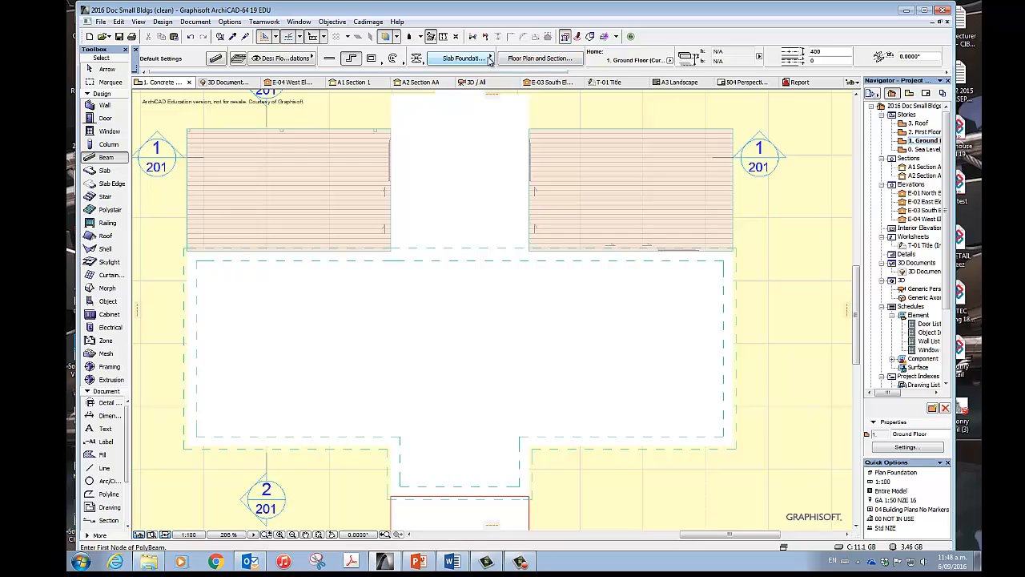
pyautogui.click(490, 60)
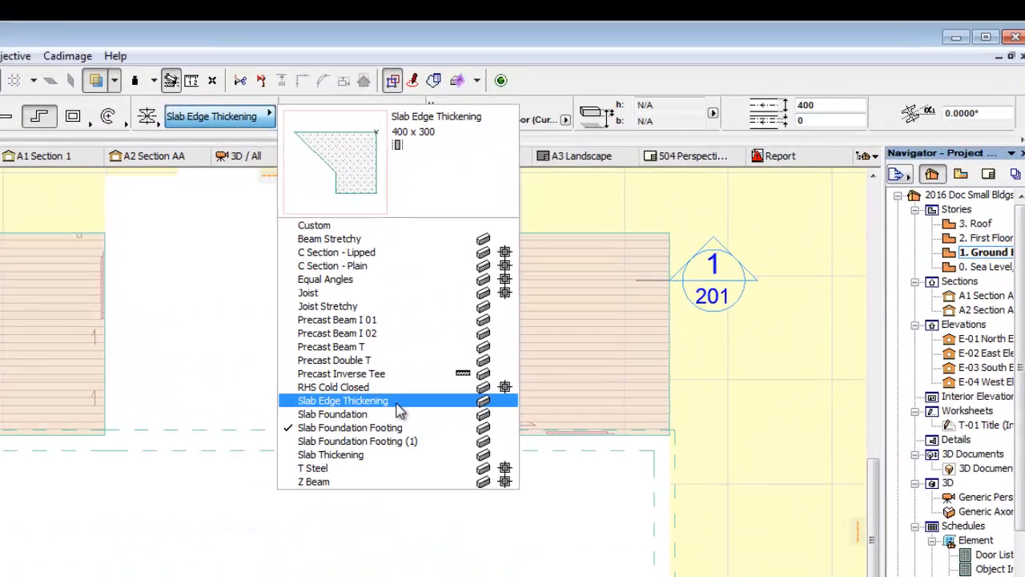
pyautogui.click(377, 455)
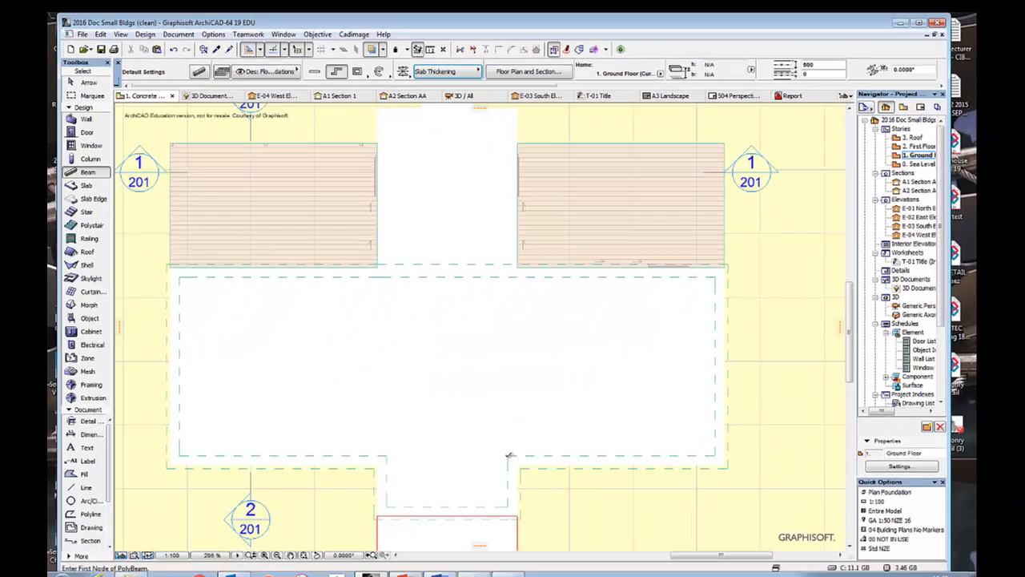
pyautogui.click(508, 455)
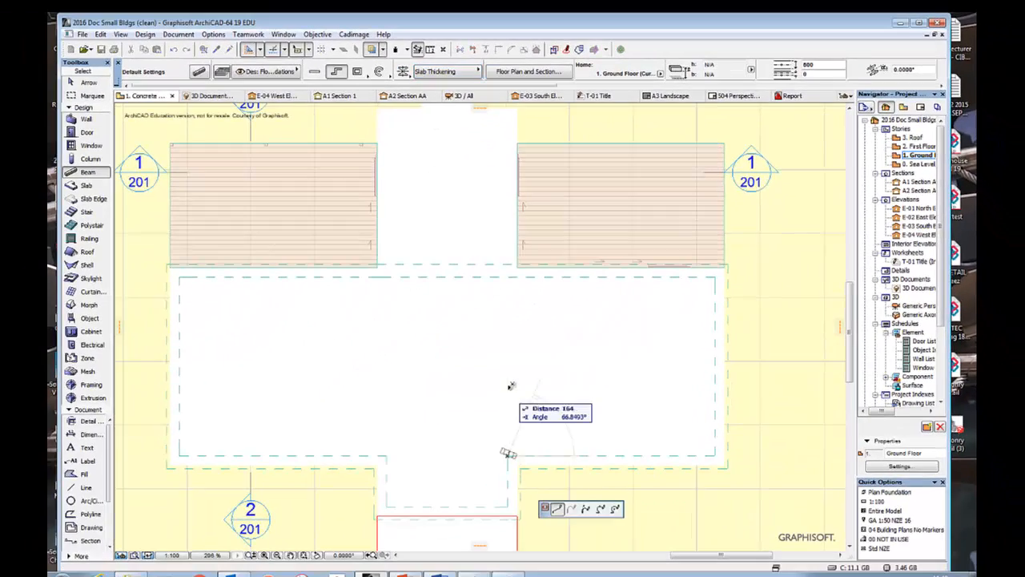
pyautogui.click(508, 275)
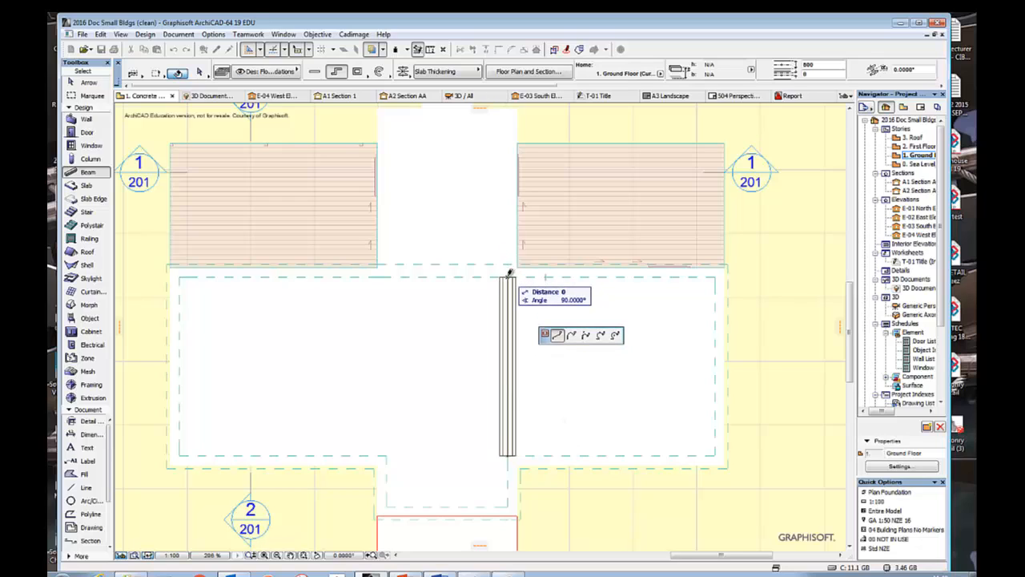
pyautogui.click(510, 274)
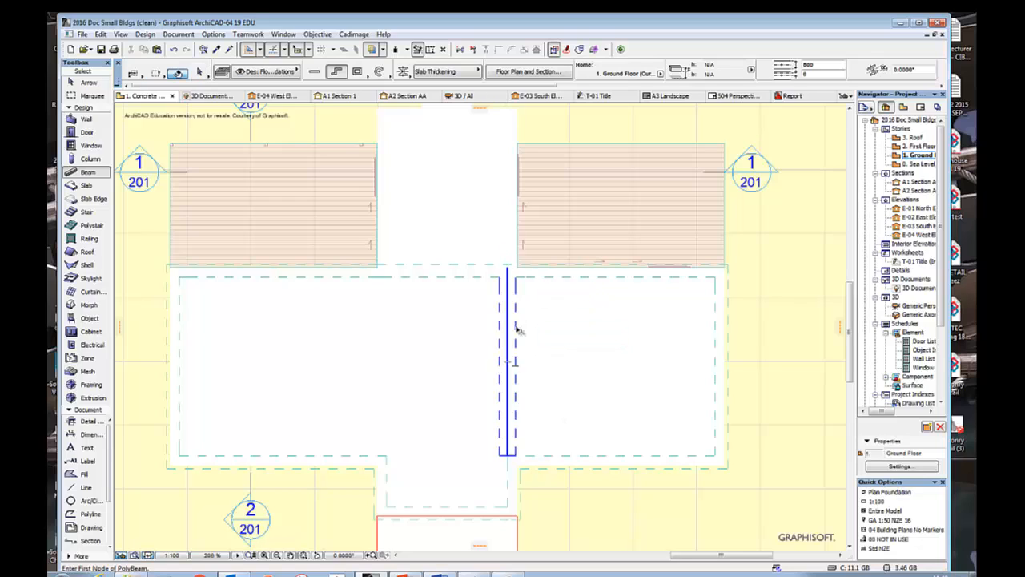
# Move the thickening beam slightly right by its upper end, close to the right deck's inner edge, and deselect it
pyautogui.hotkey('ctrl', 'd')
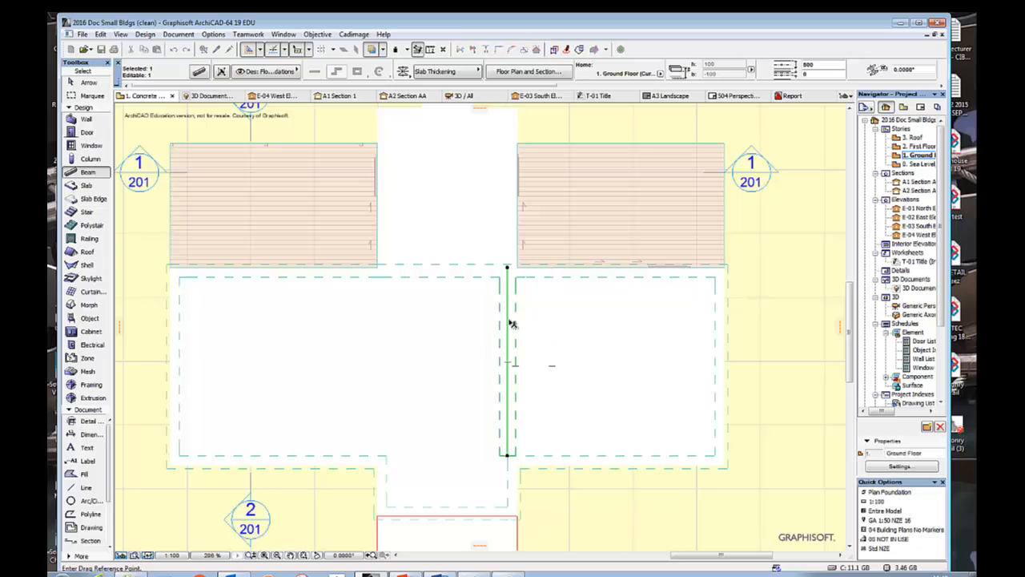
pyautogui.click(508, 268)
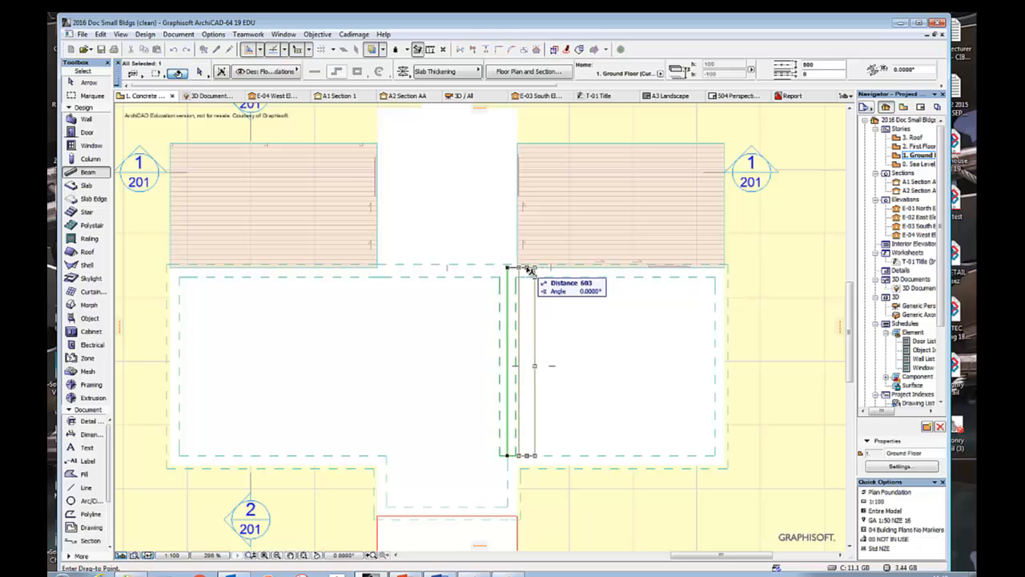
pyautogui.click(524, 269)
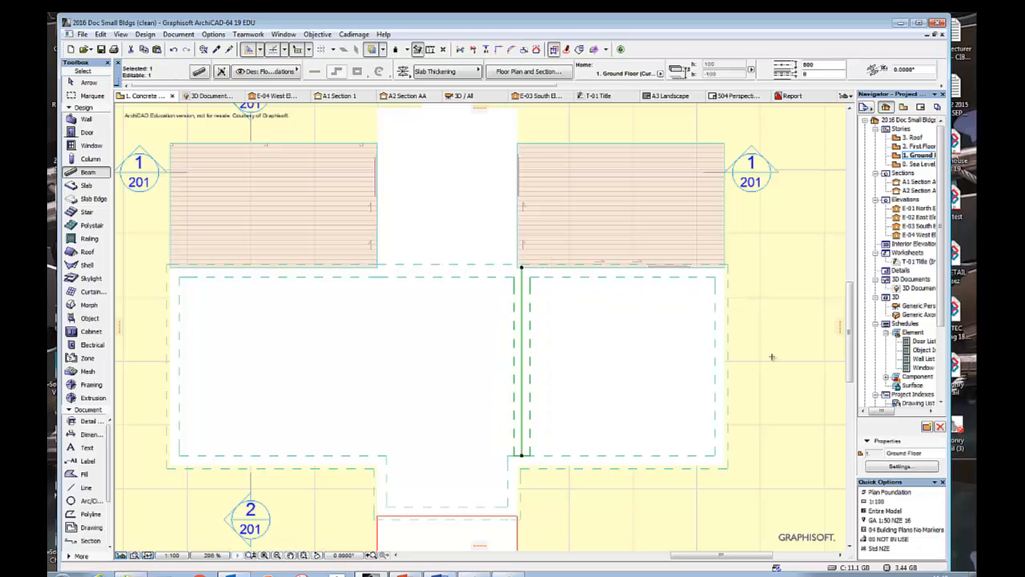
pyautogui.press('Escape')
# Inspect the slab thickening beam from beneath in the 3D model, and return to the ground floor plan showing the whole building
pyautogui.press('F3')
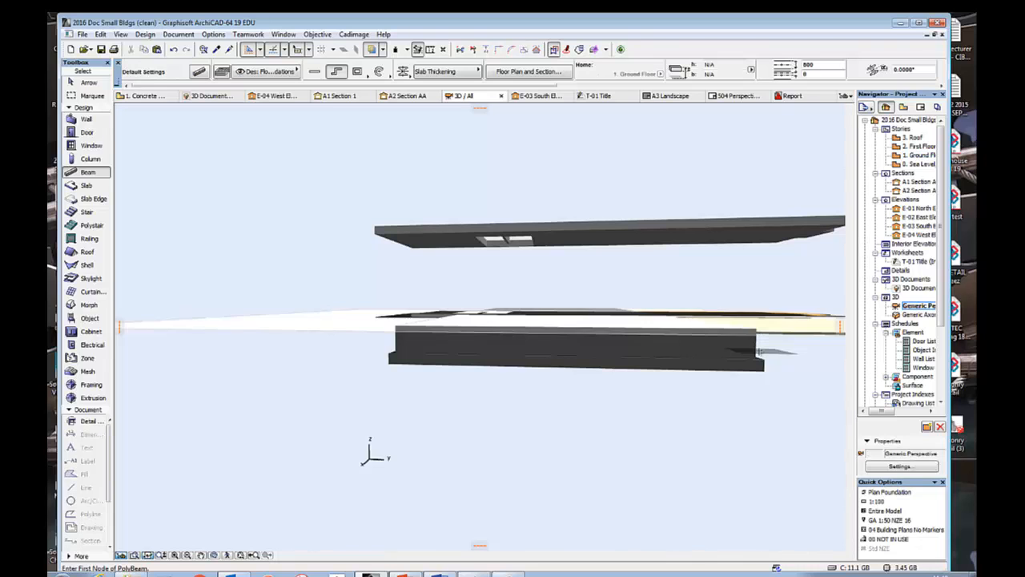
pyautogui.keyDown('shift'); pyautogui.moveTo(491, 405); pyautogui.dragTo(406, 331, button='middle'); pyautogui.keyUp('shift')
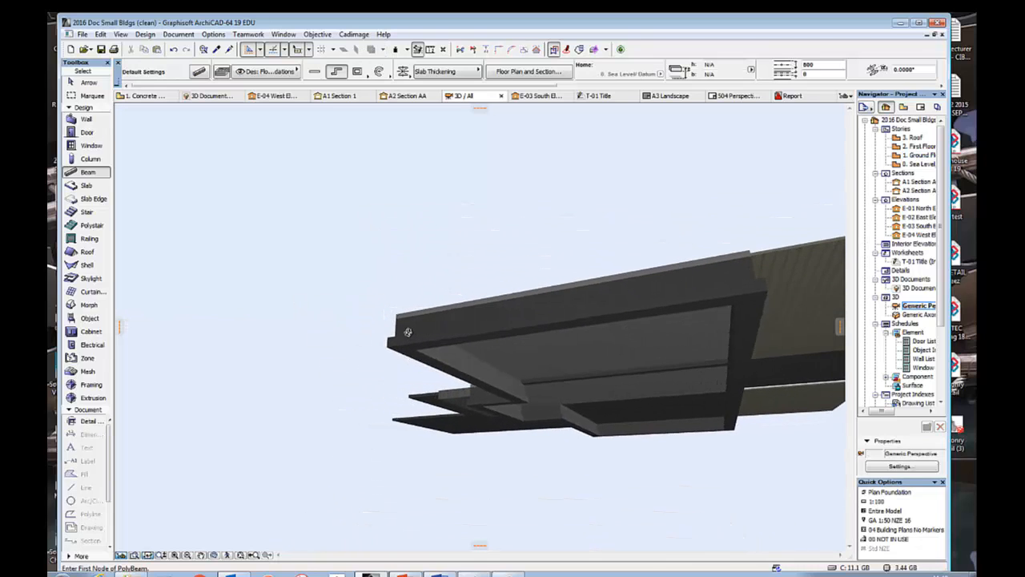
pyautogui.scroll(2, 677, 398)
pyautogui.keyDown('shift'); pyautogui.moveTo(613, 363); pyautogui.dragTo(631, 334, button='middle'); pyautogui.keyUp('shift')
pyautogui.scroll(-4, 654, 336)
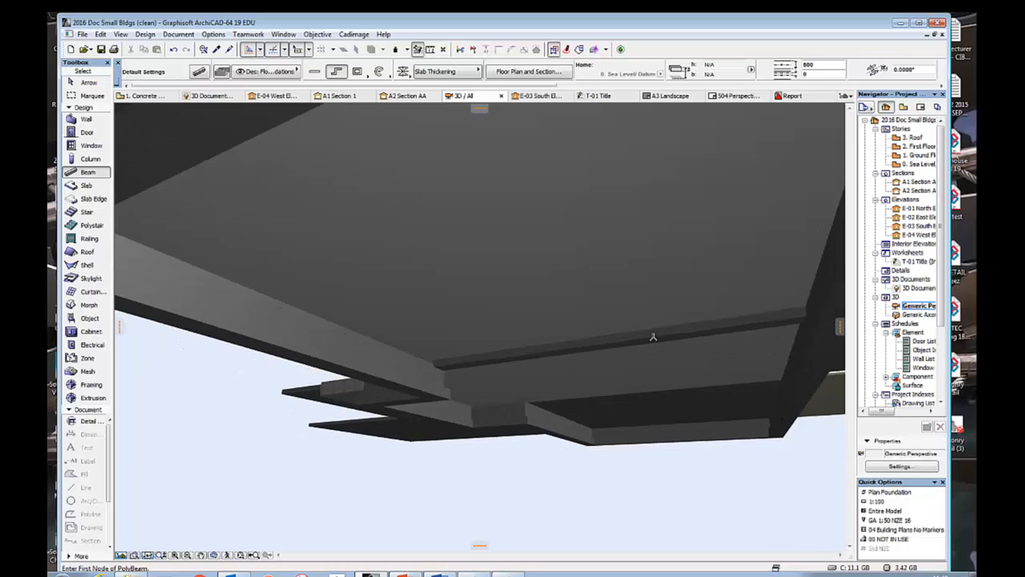
pyautogui.press('F2')
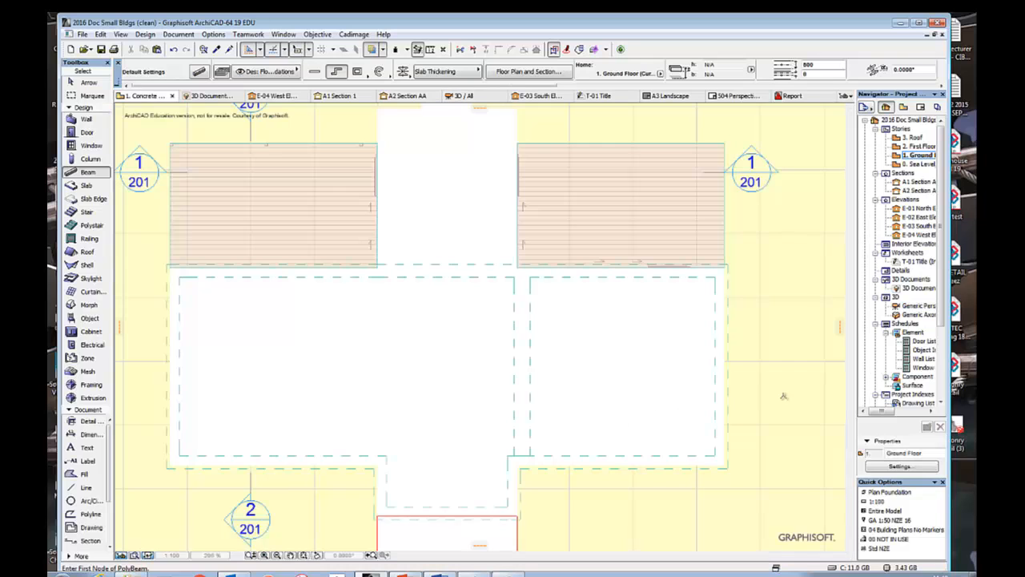
pyautogui.scroll(-2, 784, 393)
pyautogui.scroll(3, 730, 436)
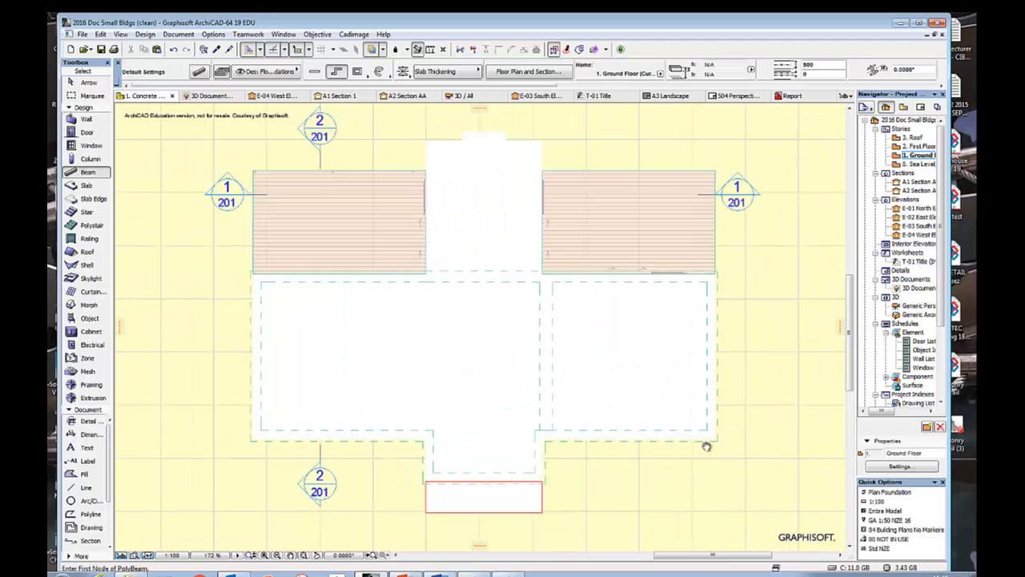